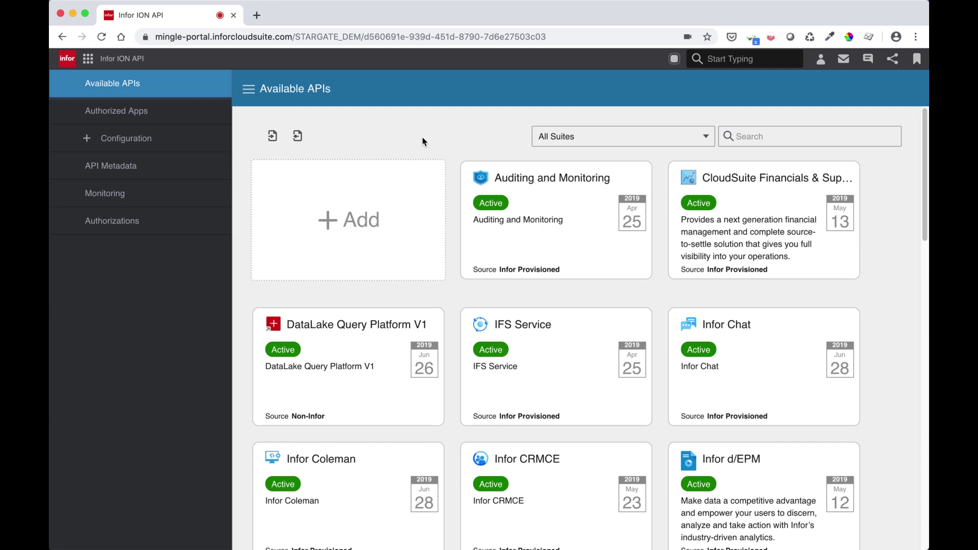
# Start a new non-Infor authorized app named MongooseIONConnect with the type Backend Service
pyautogui.click(135, 109)
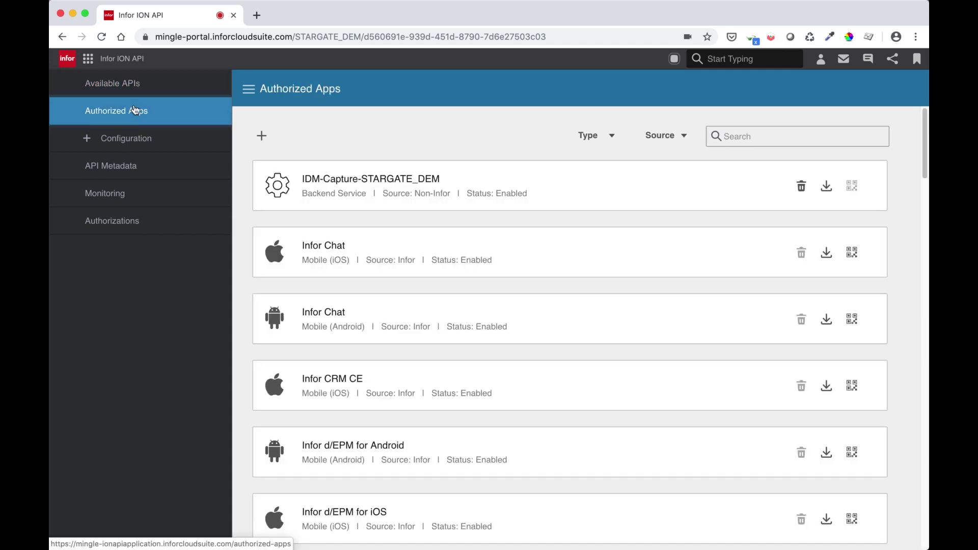
pyautogui.click(261, 135)
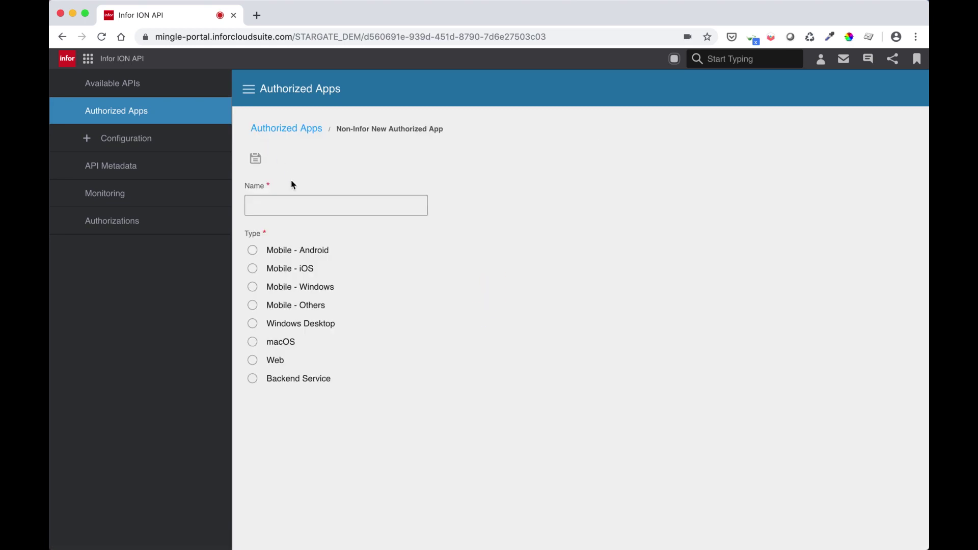
pyautogui.click(299, 202)
pyautogui.write('Mongoos')
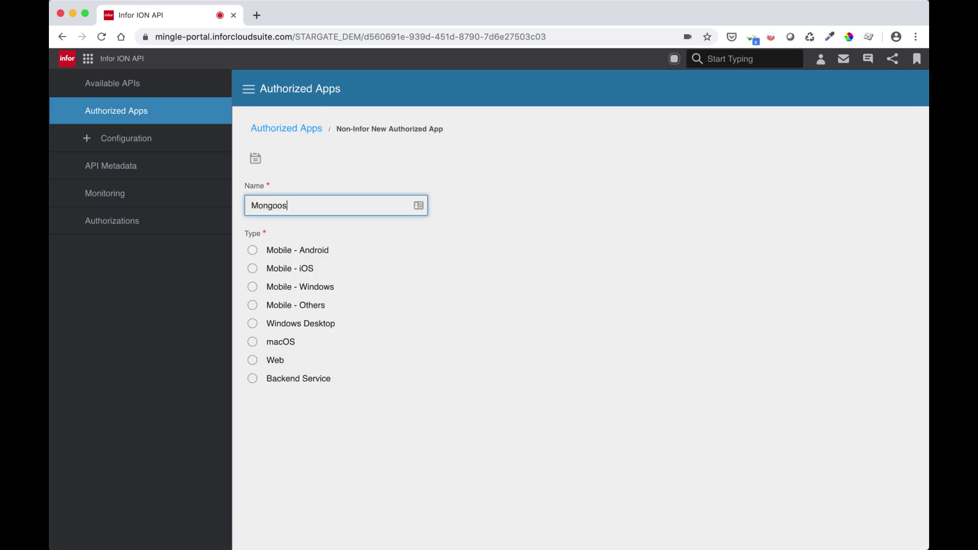
pyautogui.write('eIONConnect')
pyautogui.click(253, 380)
# Set the new authorized app's description to mongoose and save the app
pyautogui.scroll(-5, 528, 284)
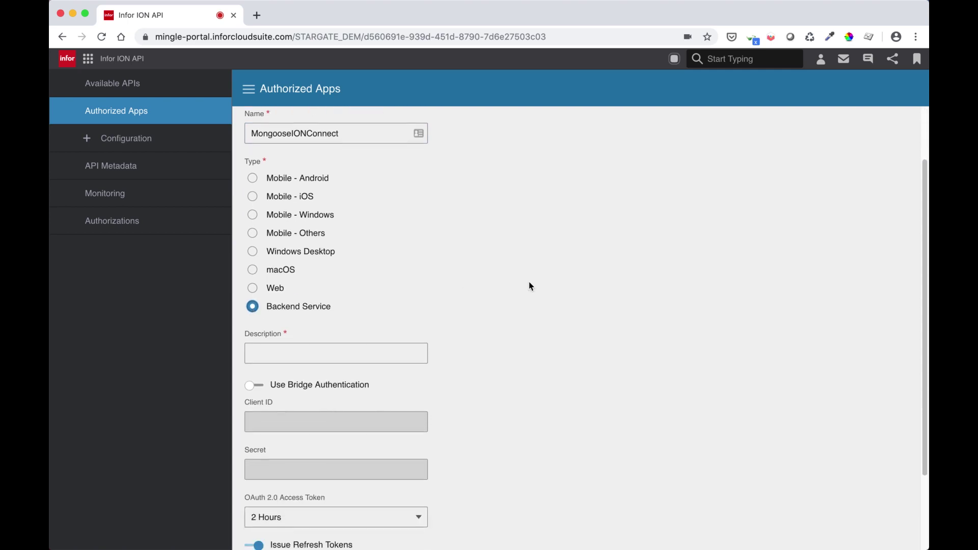
pyautogui.click(340, 309)
pyautogui.write('m')
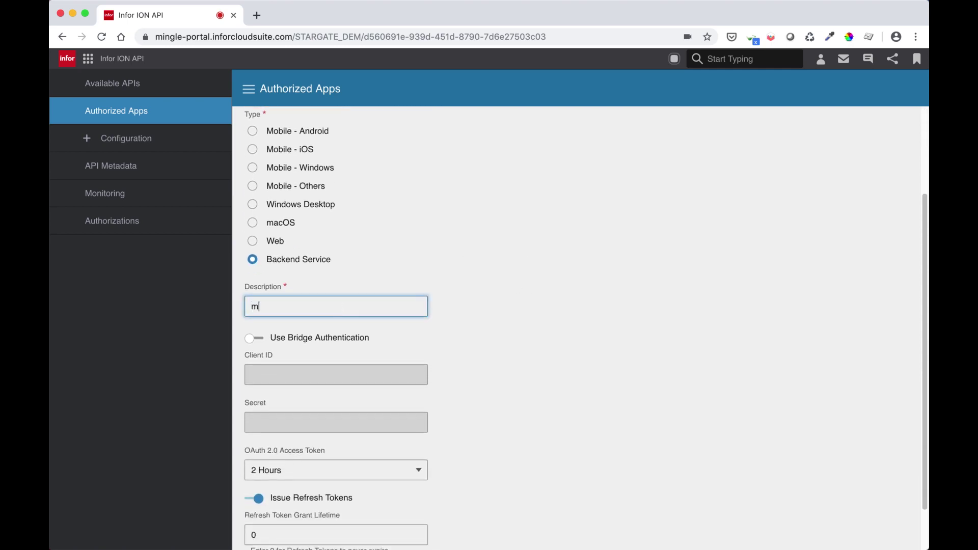
pyautogui.write('ongoose')
pyautogui.scroll(5, 581, 326)
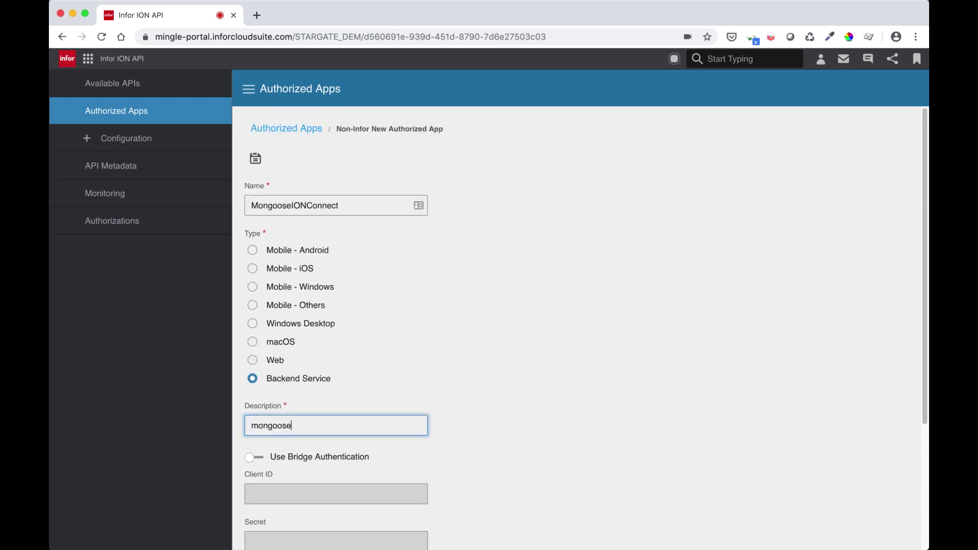
pyautogui.click(251, 159)
# Try the Create Service Account option in the app's Download Credentials dialog and cancel without downloading
pyautogui.scroll(-6, 699, 279)
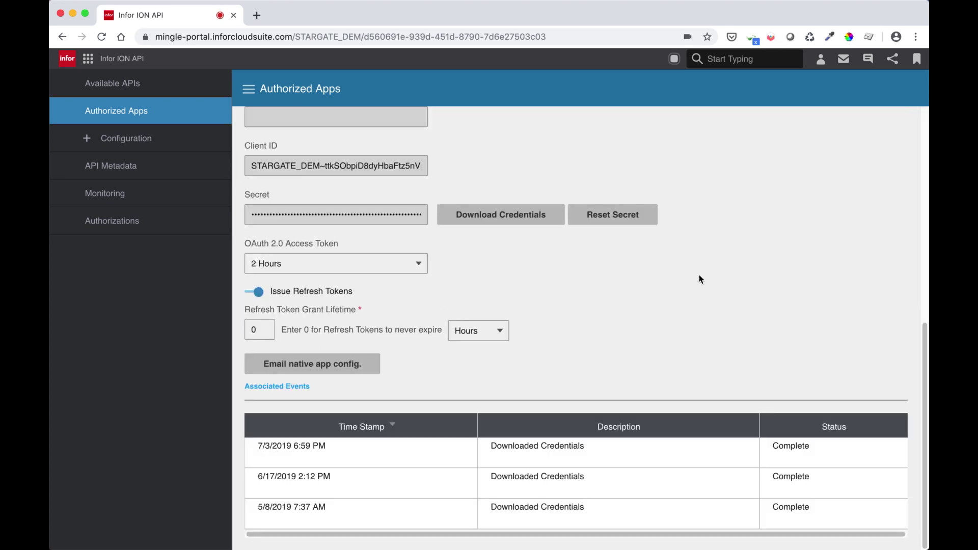
pyautogui.click(518, 218)
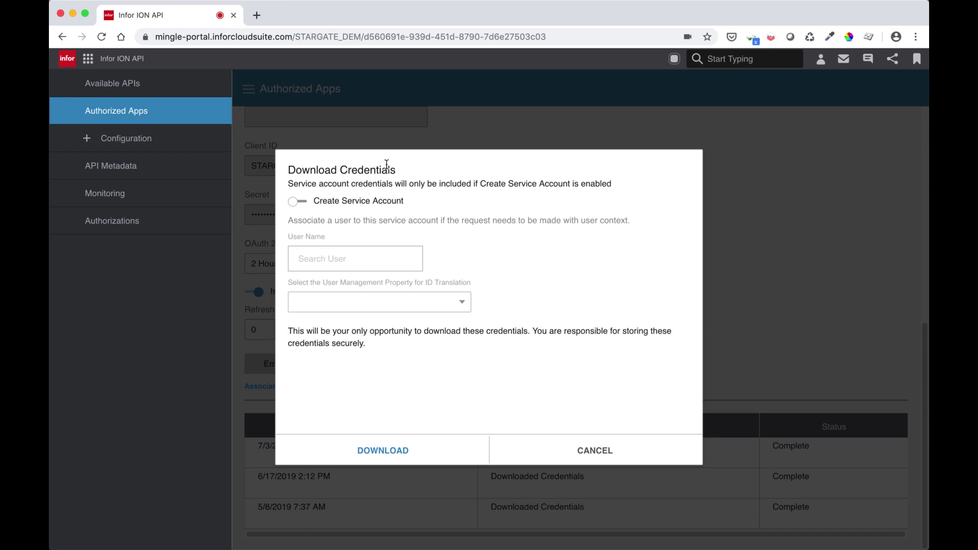
pyautogui.click(298, 203)
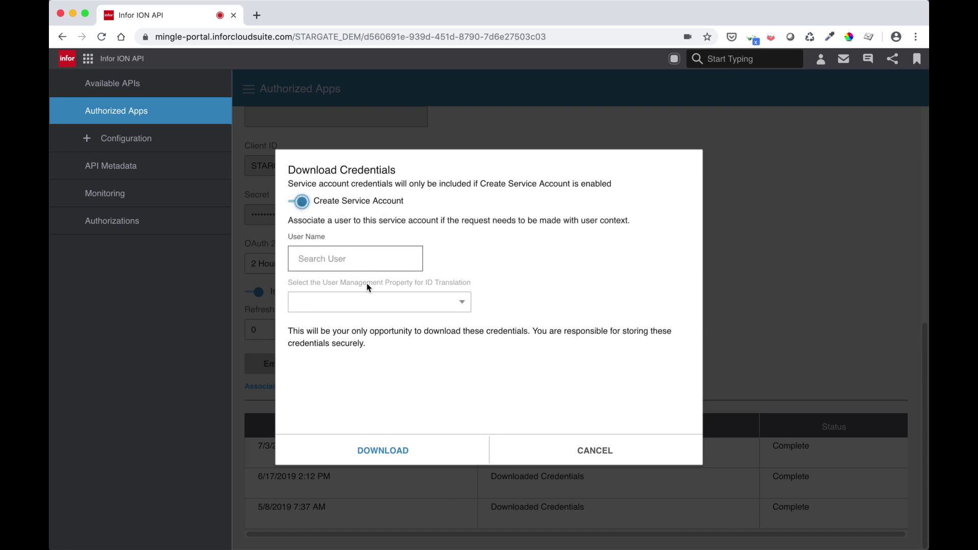
pyautogui.click(377, 260)
pyautogui.hotkey('shift', 'Tab')
pyautogui.press('space')
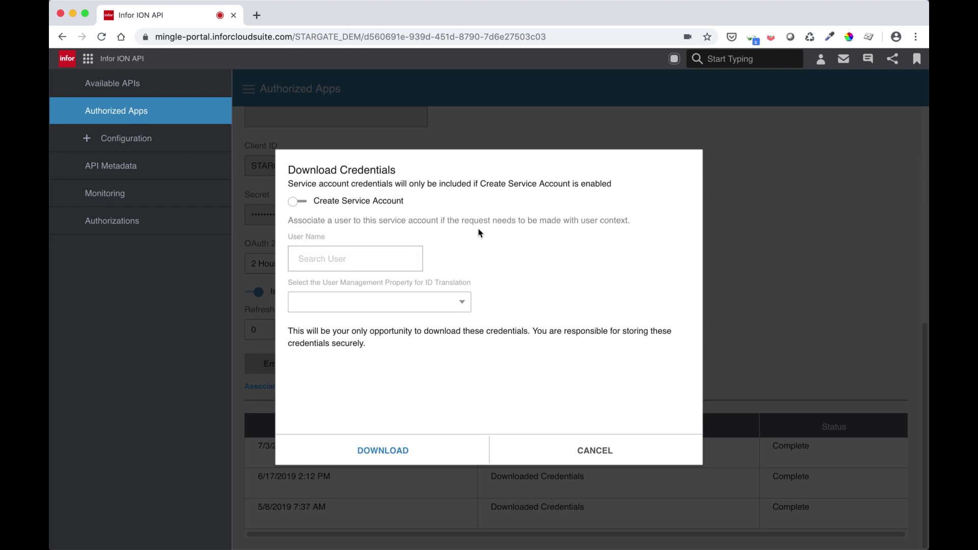
pyautogui.click(564, 448)
# Switch to Mongoose and open the ION API Servers form
pyautogui.click(88, 58)
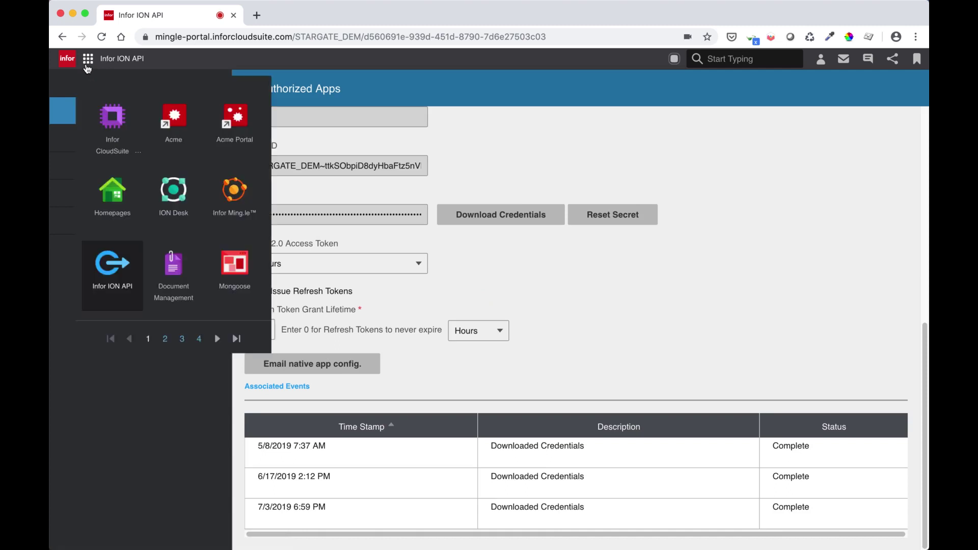
pyautogui.click(233, 261)
pyautogui.click(128, 82)
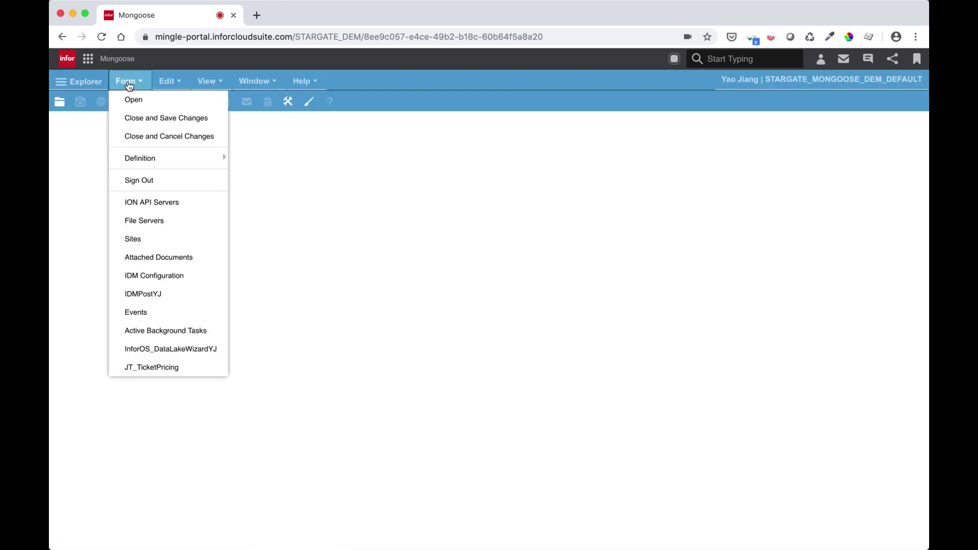
pyautogui.click(150, 104)
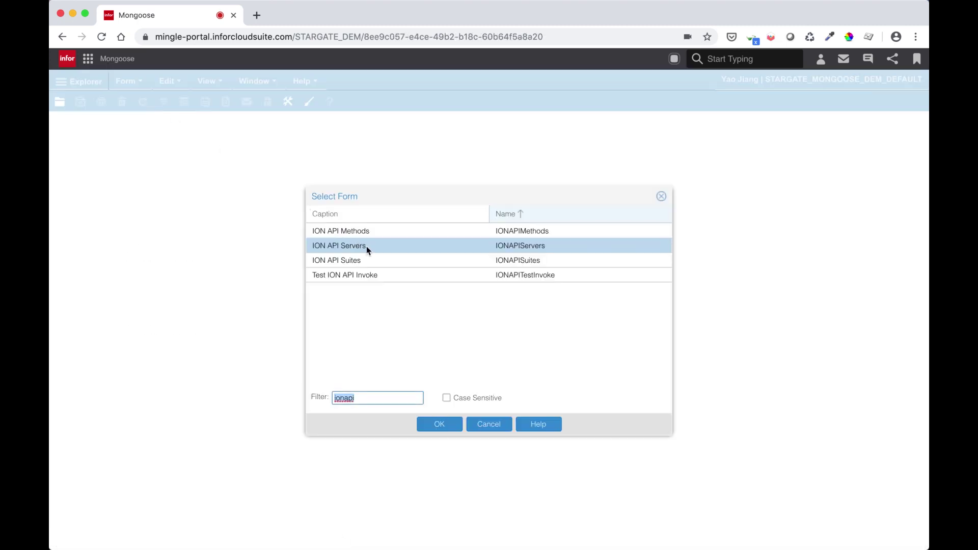
pyautogui.doubleClick(386, 246)
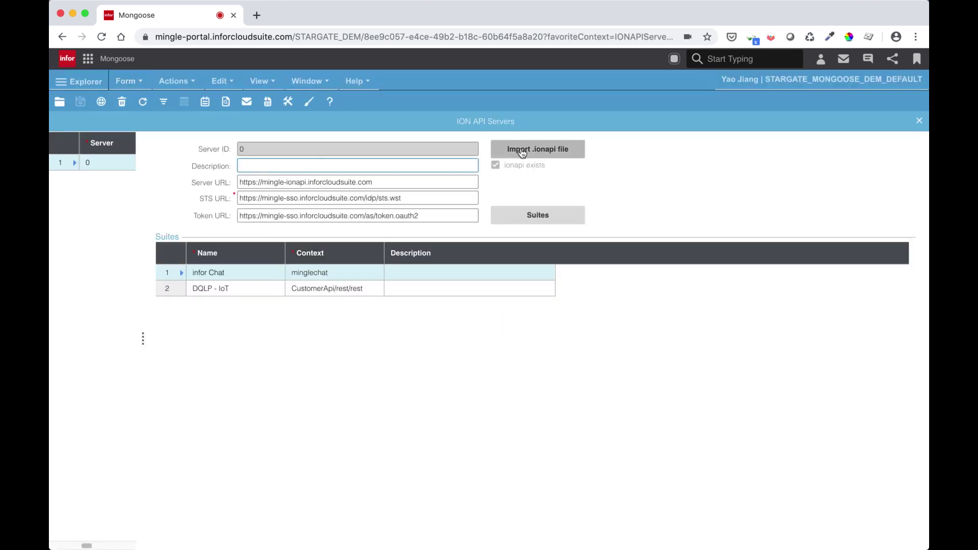
# Open the .ionapi file import for server 0 and cancel without uploading a file
pyautogui.click(533, 150)
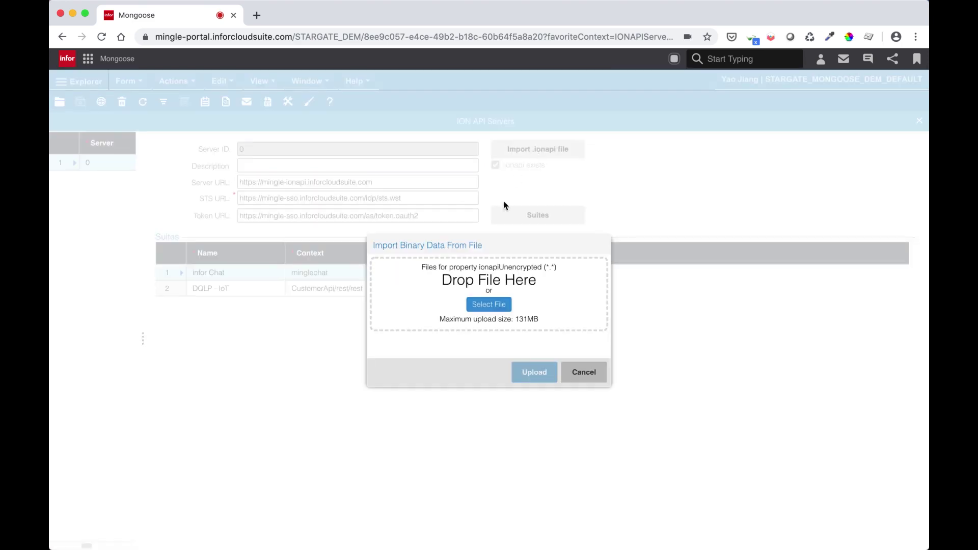
pyautogui.click(573, 373)
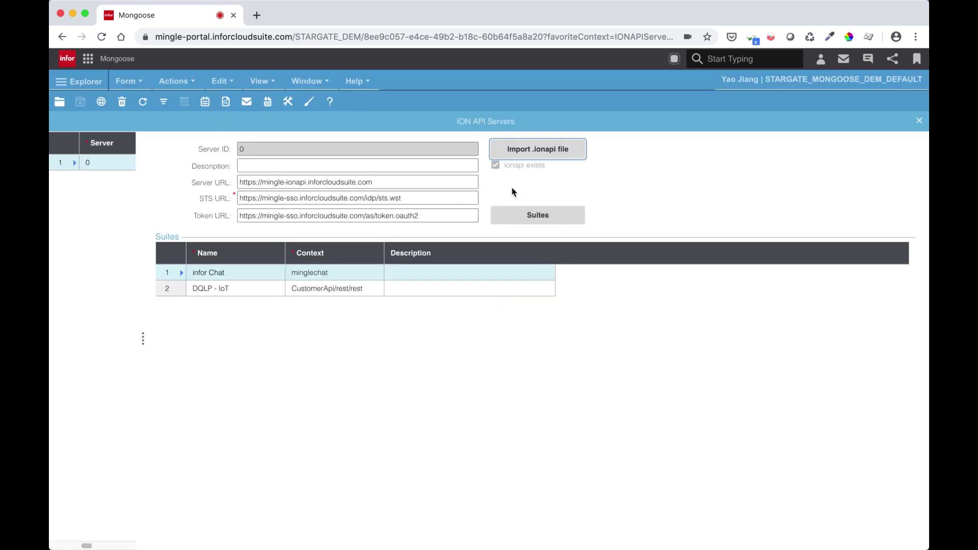
pyautogui.click(510, 160)
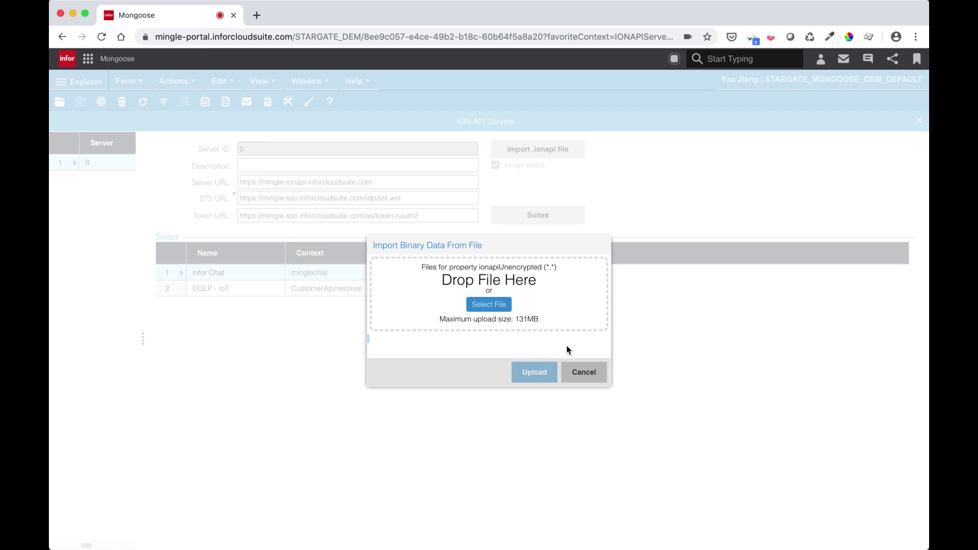
pyautogui.click(576, 367)
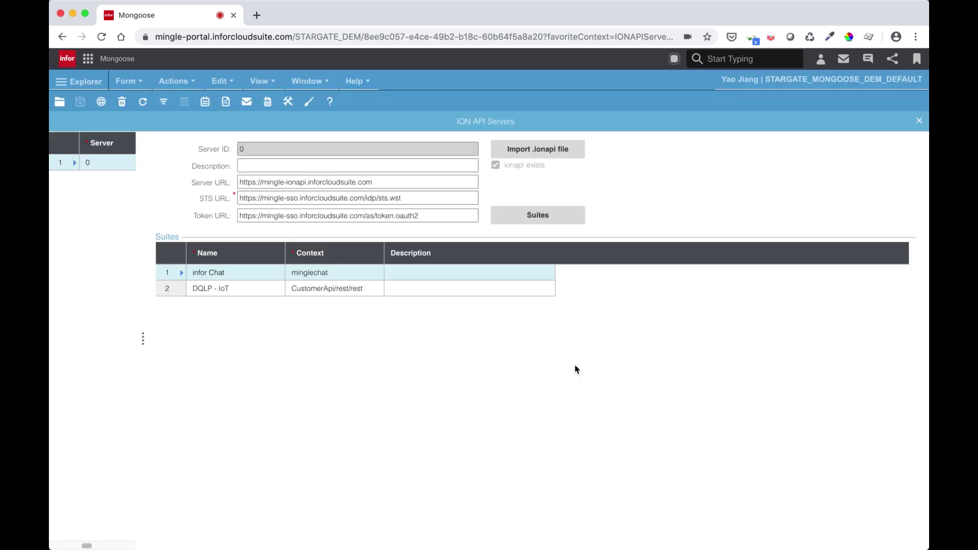
# Open the Test ION API Invoke form
pyautogui.click(132, 84)
pyautogui.click(133, 99)
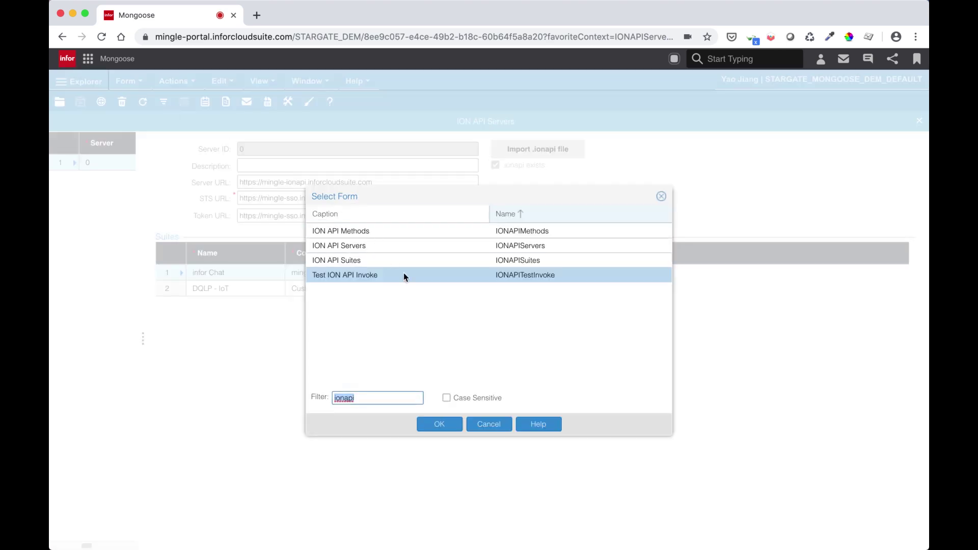
pyautogui.doubleClick(521, 278)
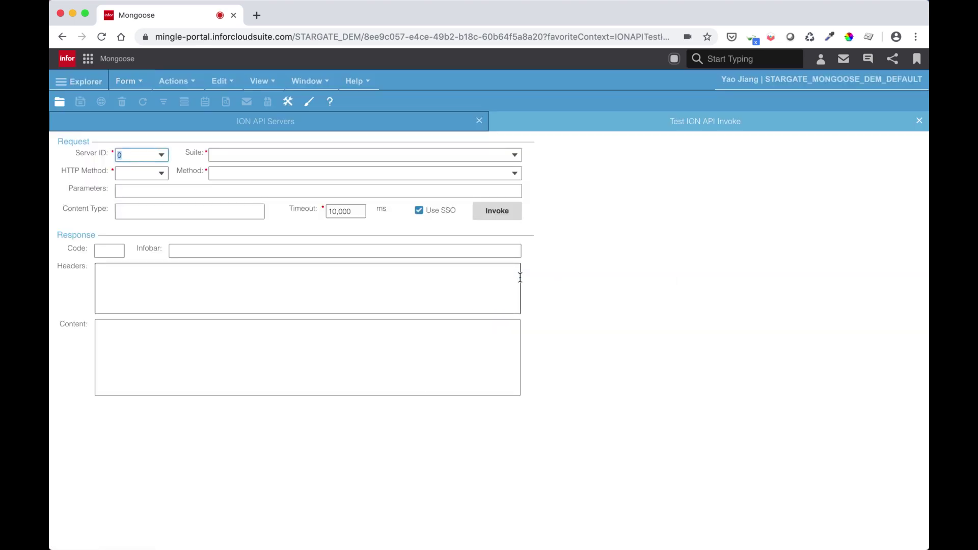
# Switch to Infor ION API and open the documentation of the Infor Ming.le API endpoint
pyautogui.click(87, 59)
pyautogui.click(116, 267)
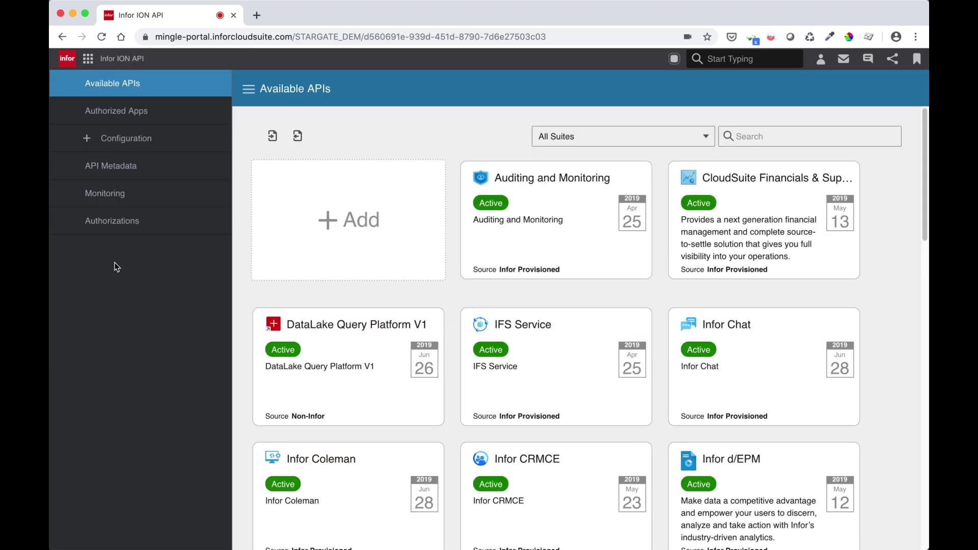
pyautogui.scroll(-4, 360, 265)
pyautogui.scroll(-5, 360, 265)
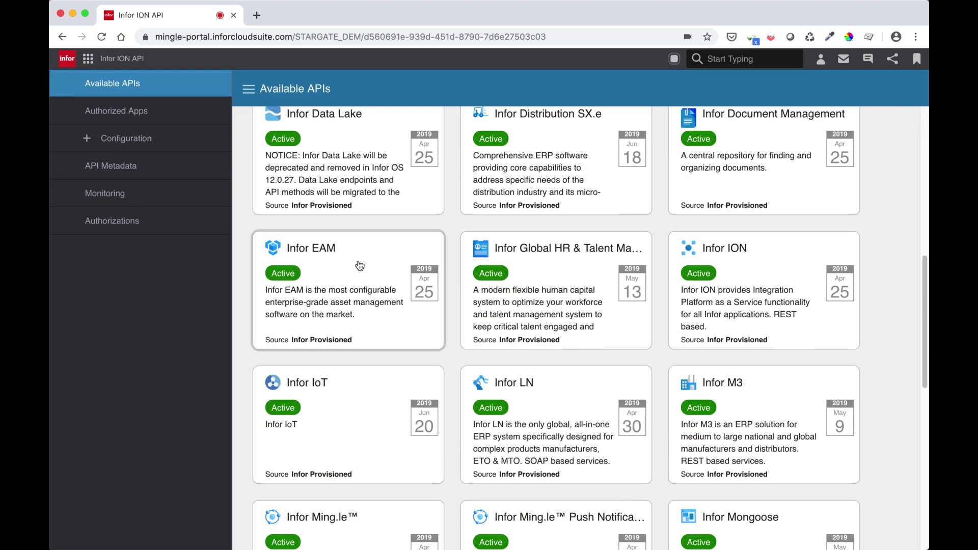
pyautogui.scroll(-3, 371, 313)
pyautogui.click(356, 402)
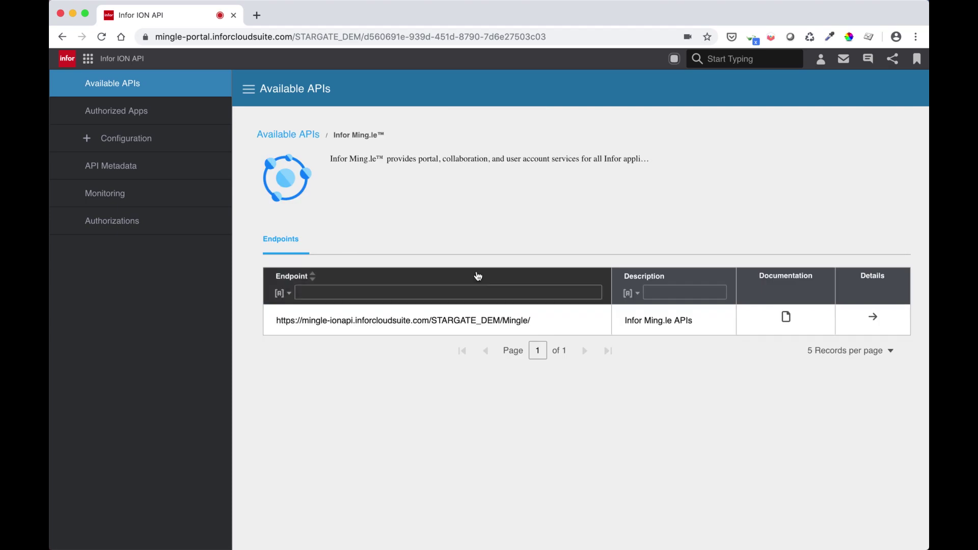
pyautogui.click(786, 317)
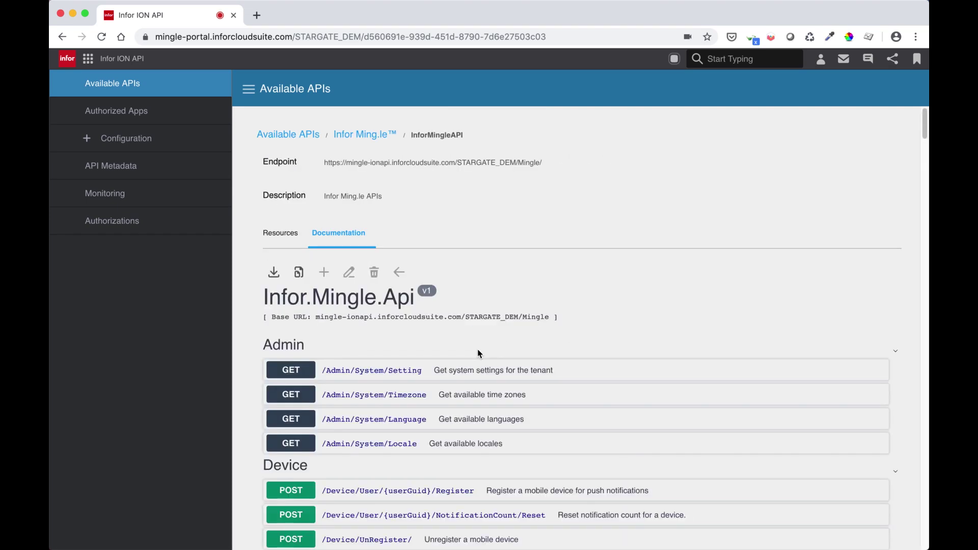
# Execute the SocialData GET method /SocialService.Svc/User/Detail and examine its request URL and response
pyautogui.scroll(-20, 478, 351)
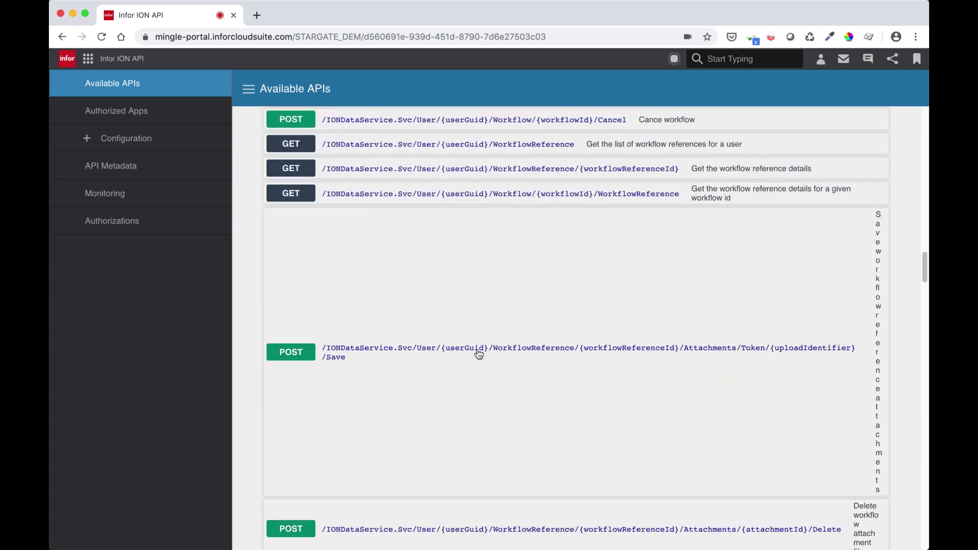
pyautogui.scroll(-10, 479, 353)
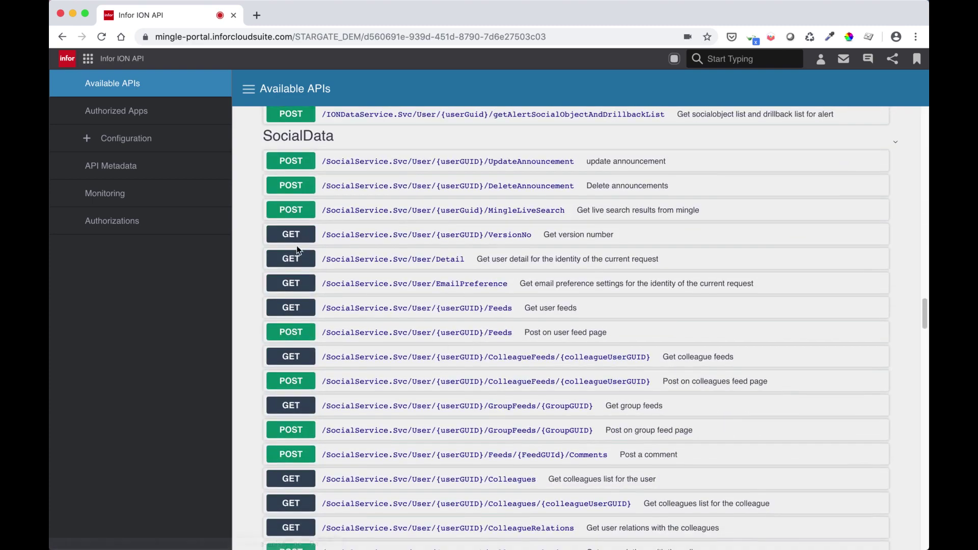
pyautogui.click(299, 254)
pyautogui.click(836, 285)
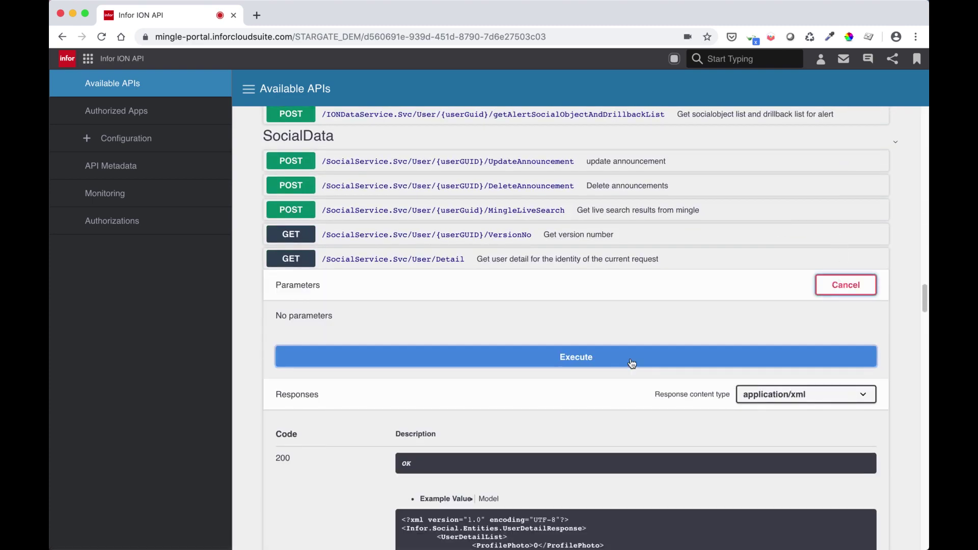
pyautogui.click(632, 362)
pyautogui.scroll(-5, 578, 350)
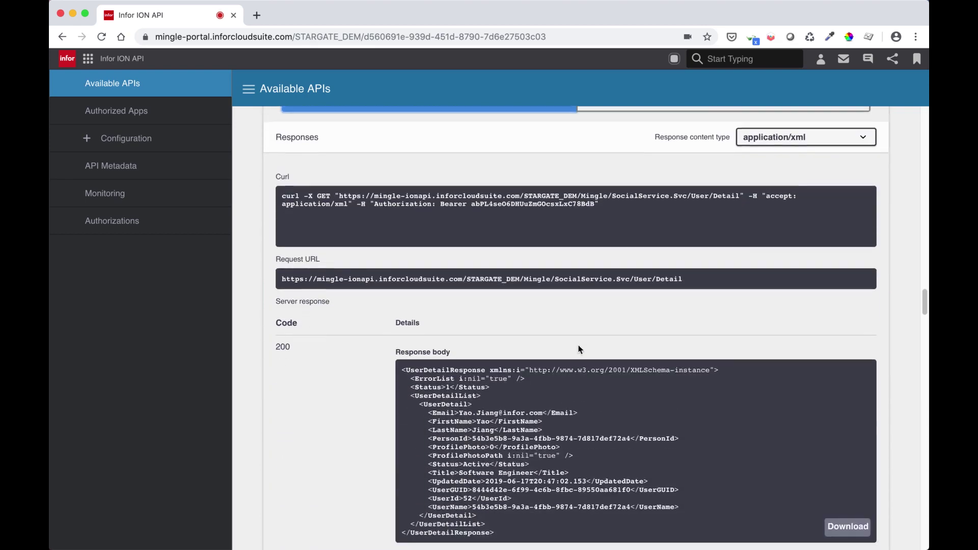
pyautogui.scroll(-3, 579, 349)
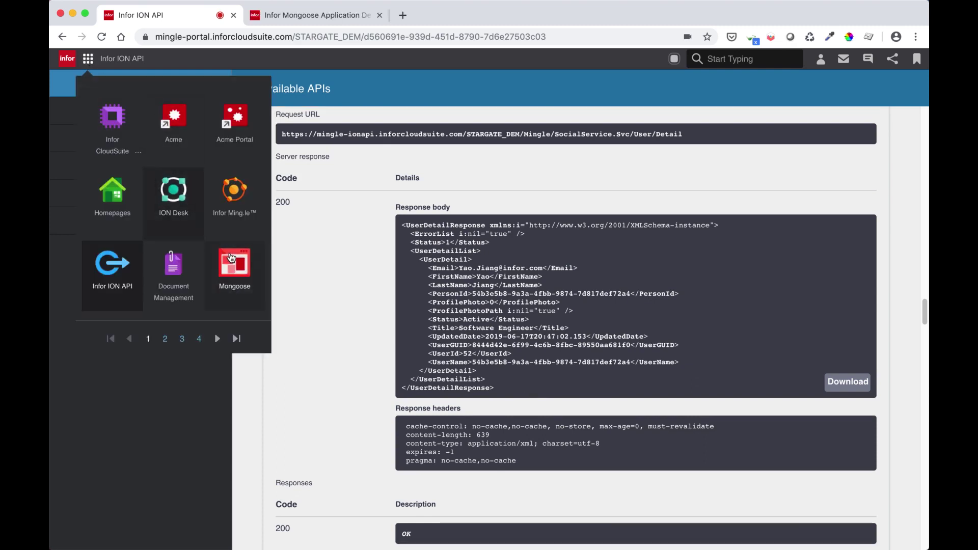
# In Mongoose's Test ION API Invoke form, set the suite to Mingle, matching the request URL in Infor ION API
pyautogui.click(232, 254)
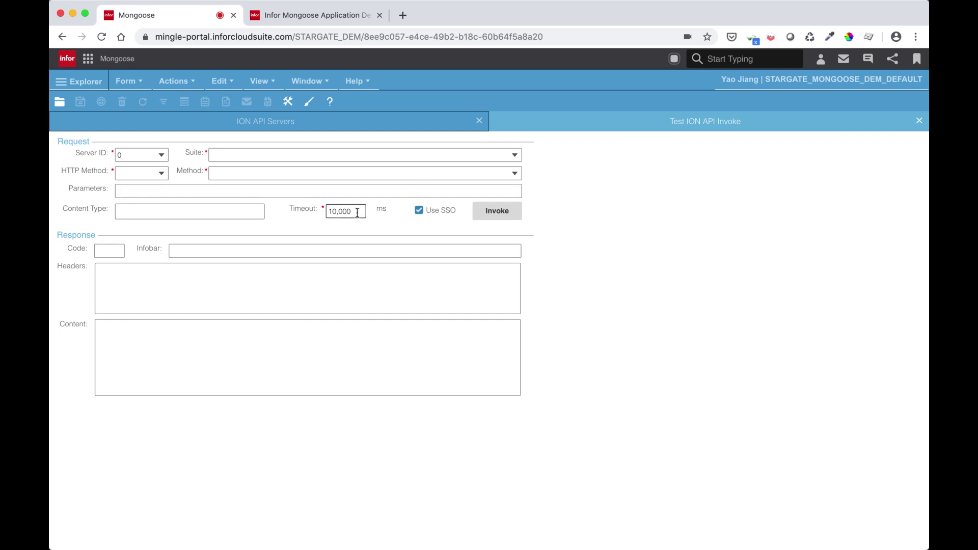
pyautogui.click(88, 59)
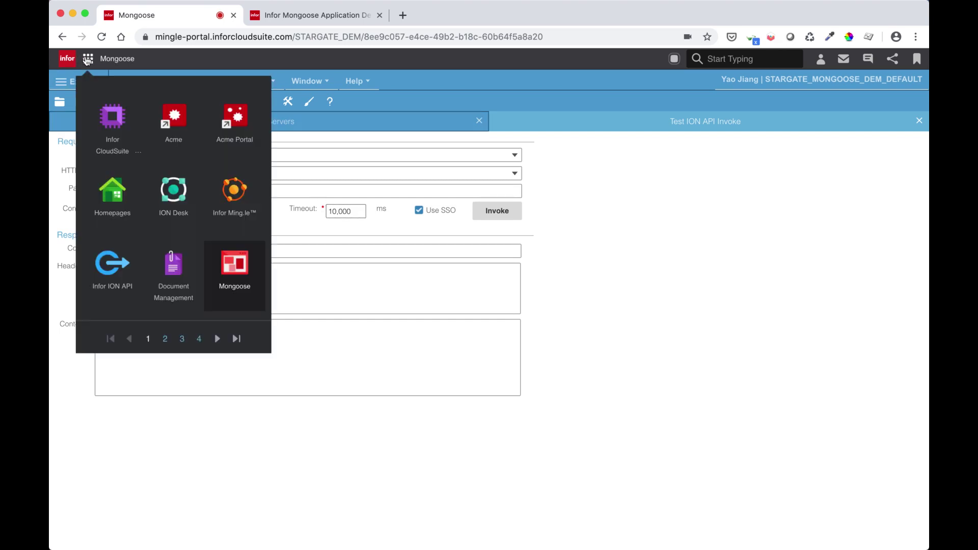
pyautogui.click(113, 267)
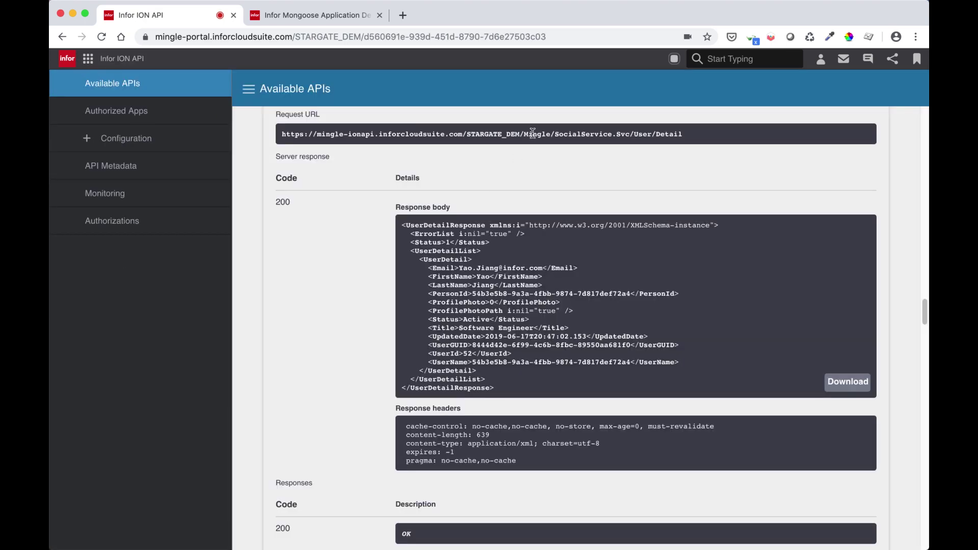
pyautogui.moveTo(525, 133); pyautogui.dragTo(549, 134)
pyautogui.click(549, 134)
pyautogui.click(88, 59)
pyautogui.click(227, 263)
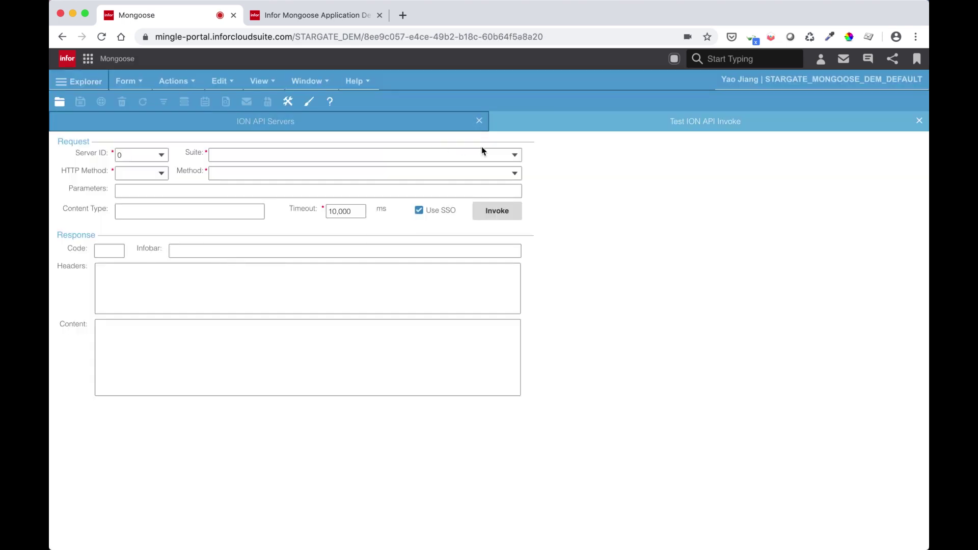
pyautogui.click(514, 155)
pyautogui.click(365, 185)
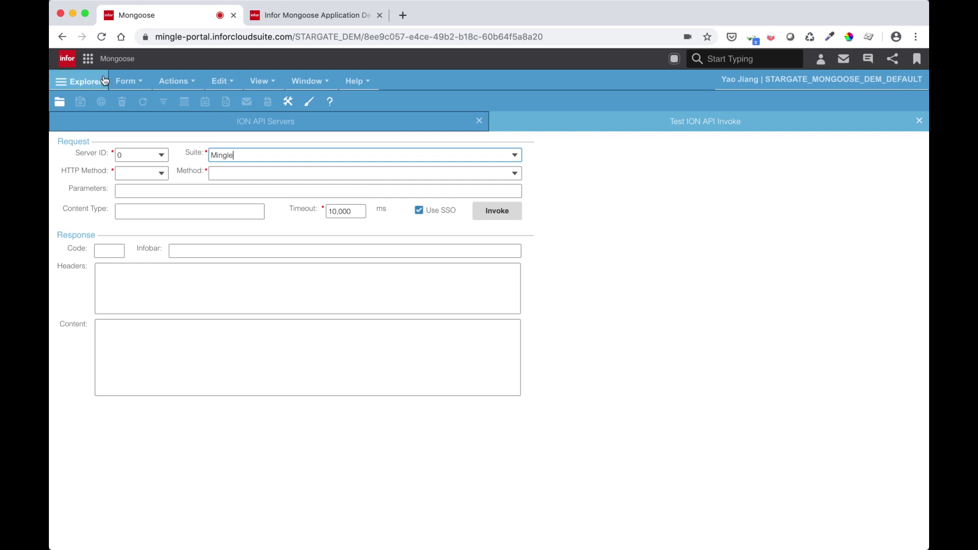
# Copy /SocialService.Svc/User/Detail from the request URL in Infor ION API into Mongoose's Method field and set the HTTP method to GET
pyautogui.click(87, 61)
pyautogui.click(112, 264)
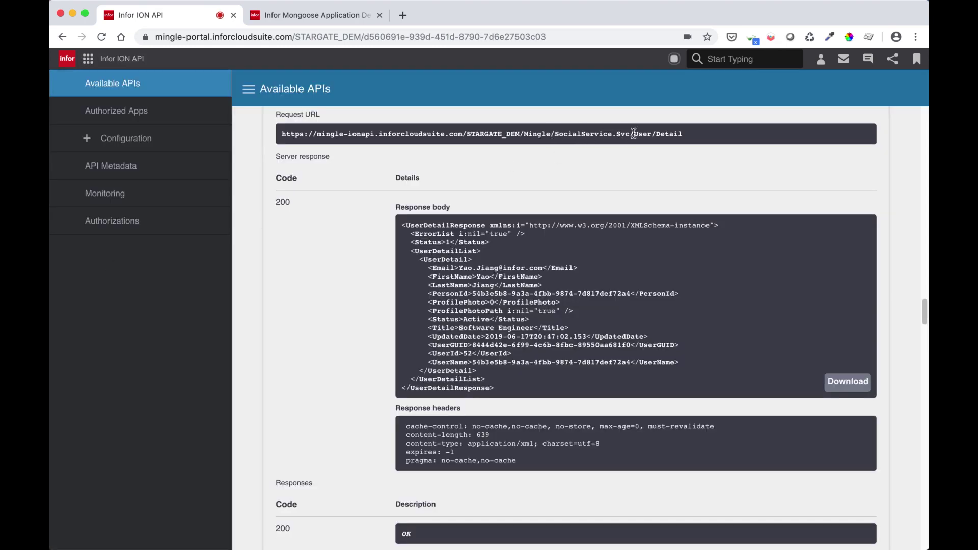
pyautogui.moveTo(686, 134); pyautogui.dragTo(551, 135)
pyautogui.press('super+c')
pyautogui.click(87, 59)
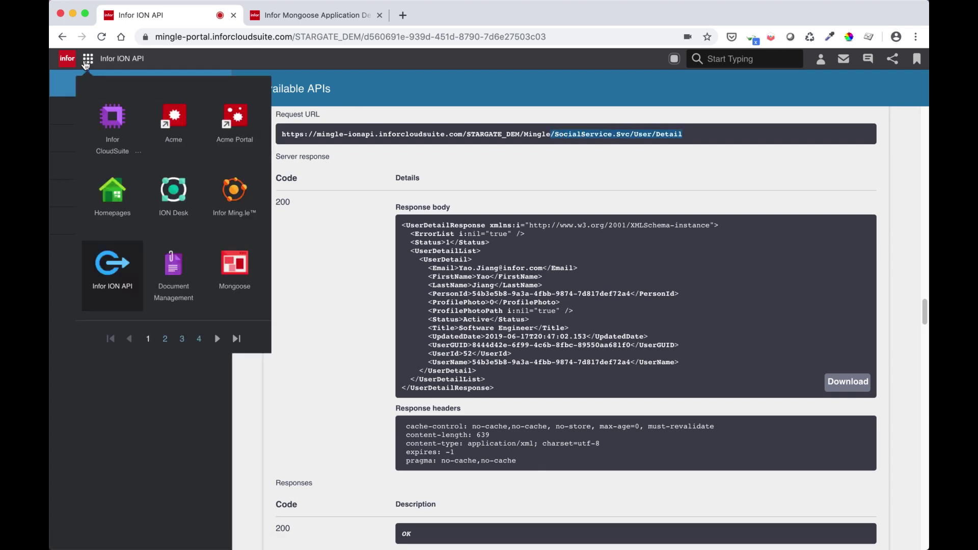
pyautogui.click(232, 262)
pyautogui.click(220, 172)
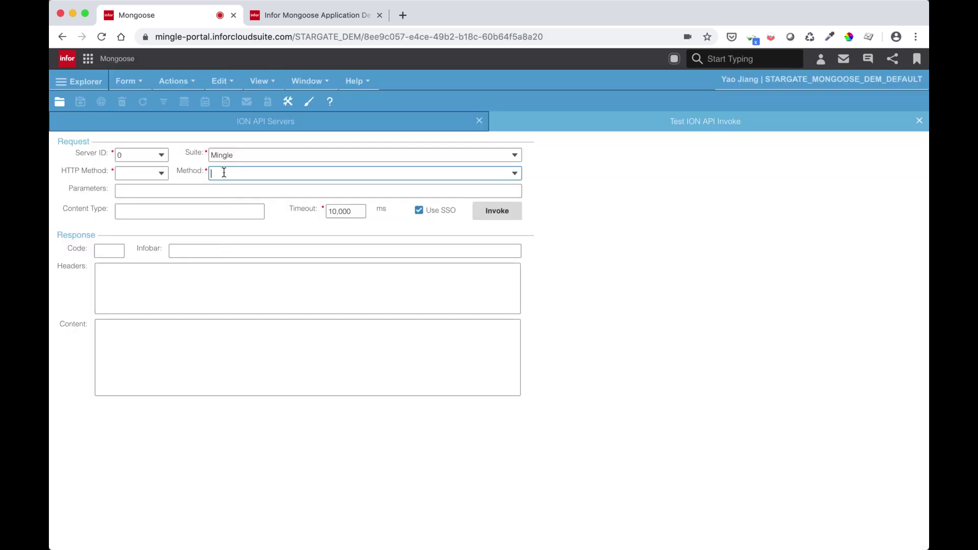
pyautogui.press('super+v')
pyautogui.click(161, 173)
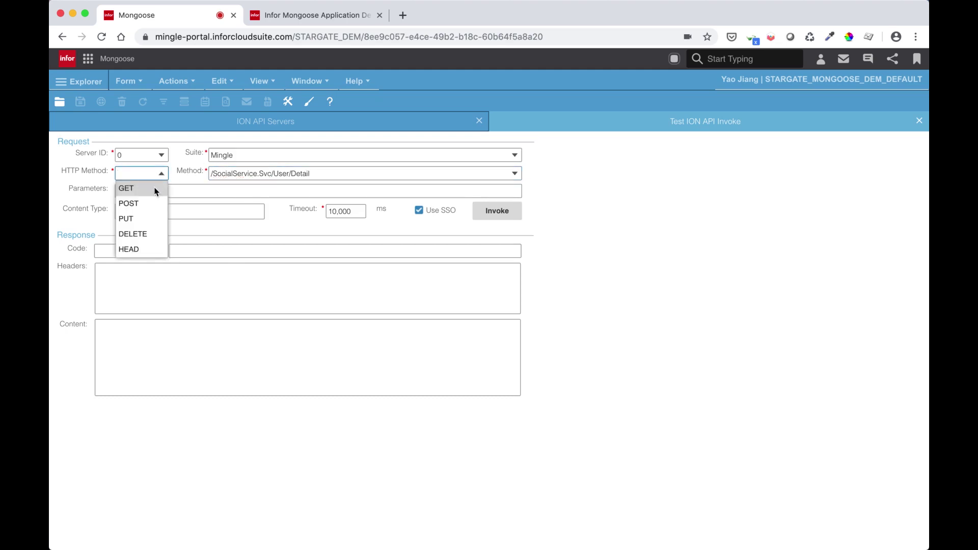
pyautogui.click(155, 187)
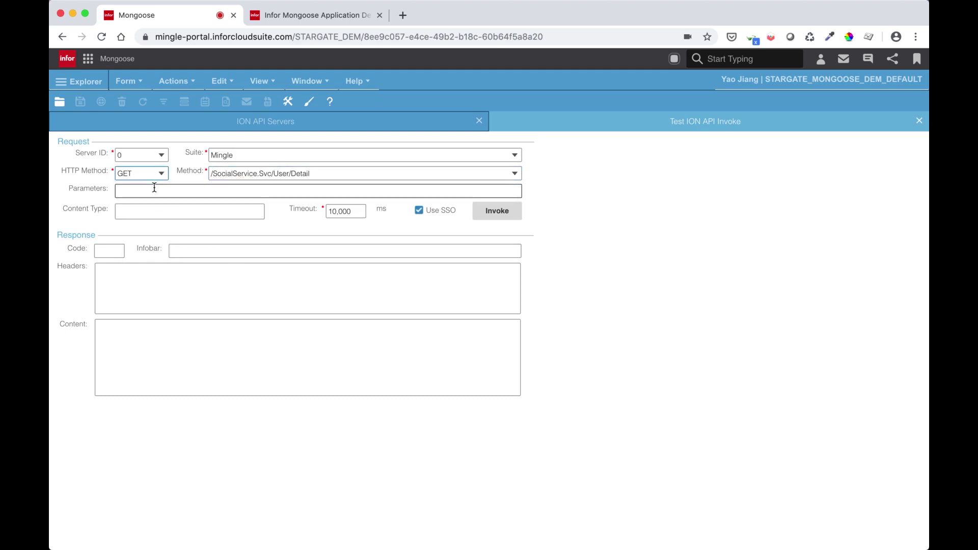
# Enter the request parameters [{"Name":"Accept","Type":"header","Value":"application/xml"}]
pyautogui.click(145, 193)
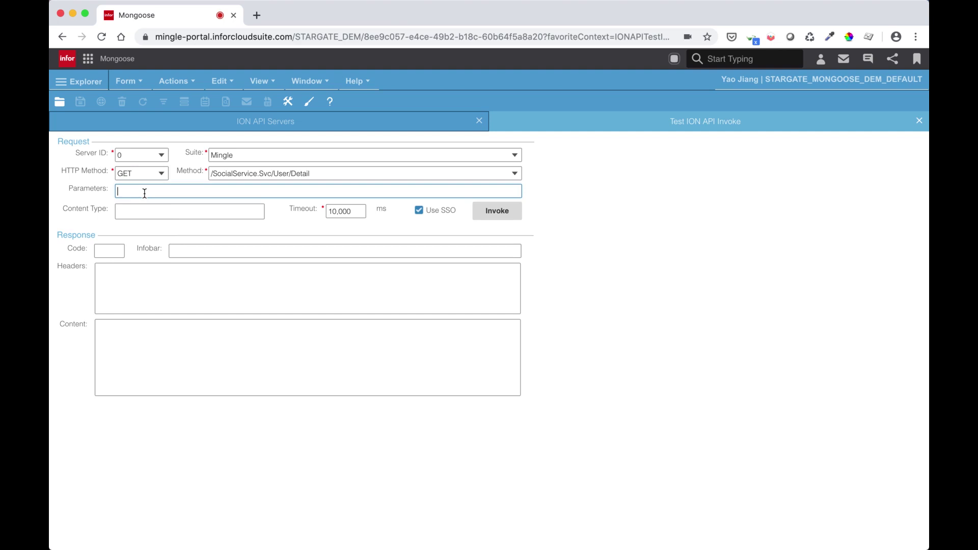
pyautogui.write('[]')
pyautogui.write('{}')
pyautogui.press('Left')
pyautogui.write('"Name","Type",')
pyautogui.press('BackSpace')
pyautogui.write(',"Value"')
pyautogui.tripleClick(203, 191)
pyautogui.click(203, 192)
pyautogui.click(149, 191)
pyautogui.write('":"Accept","Type":"header')
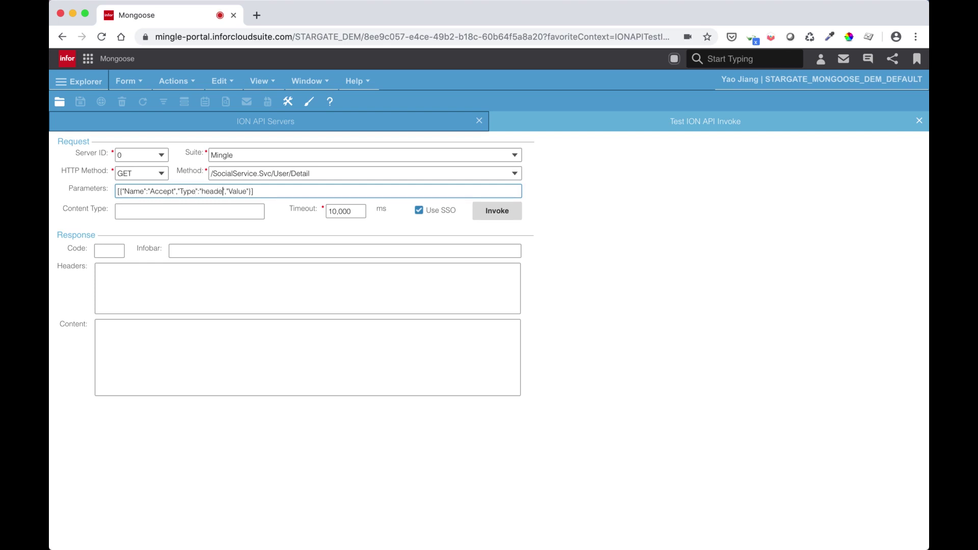
pyautogui.click(250, 191)
pyautogui.write(':"application/xml')
# Invoke the method with the content type left blank and examine the response code and content
pyautogui.click(157, 211)
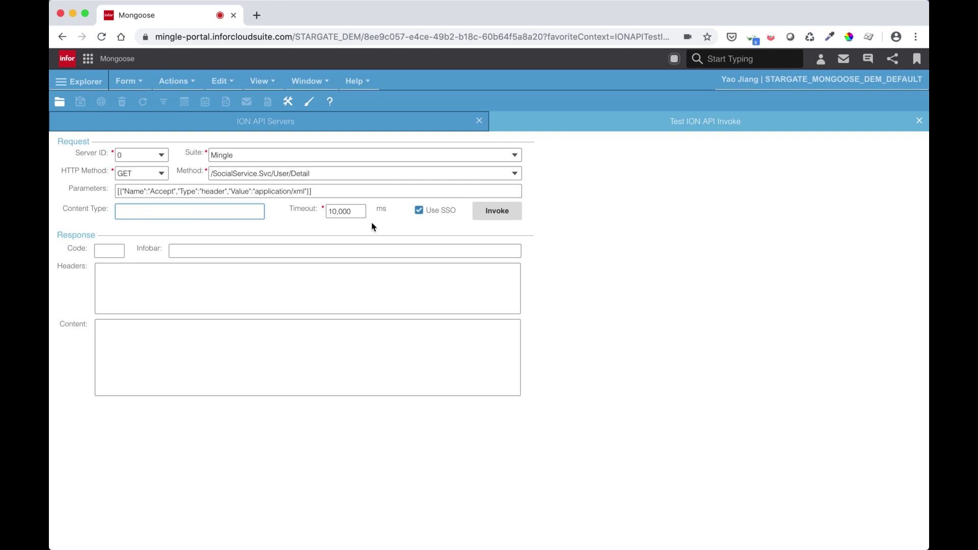
pyautogui.click(497, 212)
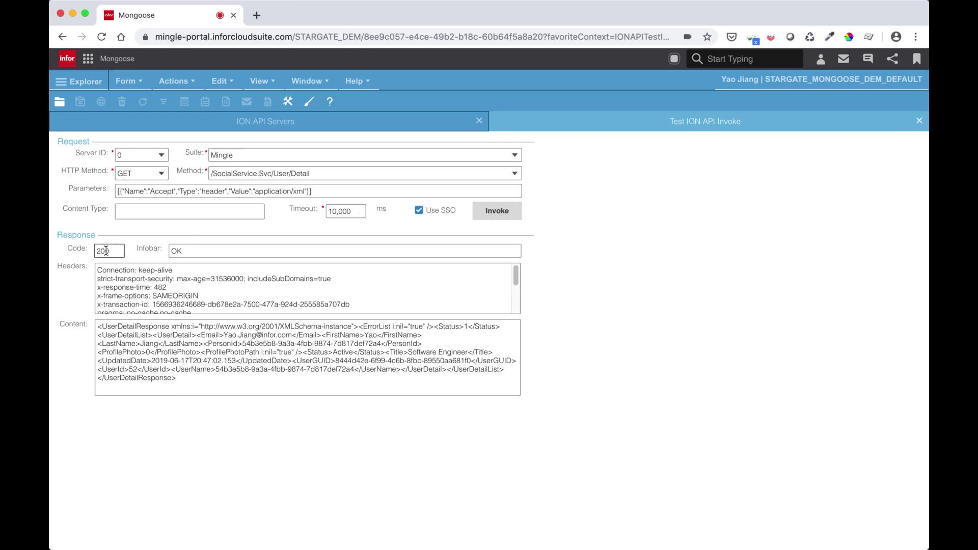
pyautogui.moveTo(180, 378); pyautogui.dragTo(87, 322)
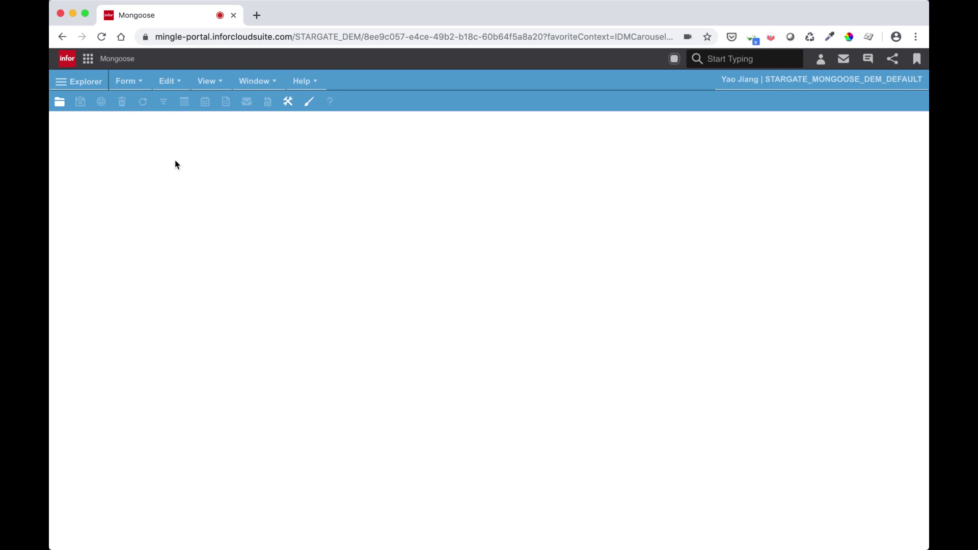
# Open the IDMCarouselYJ form in the form designer and display its StdFormPredisplay event handlers
pyautogui.click(129, 80)
pyautogui.click(171, 202)
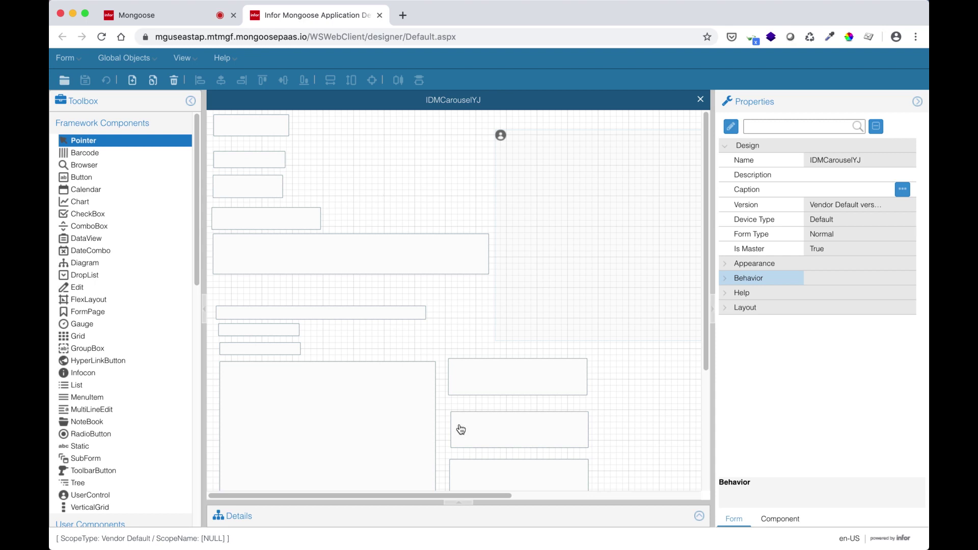
pyautogui.click(461, 504)
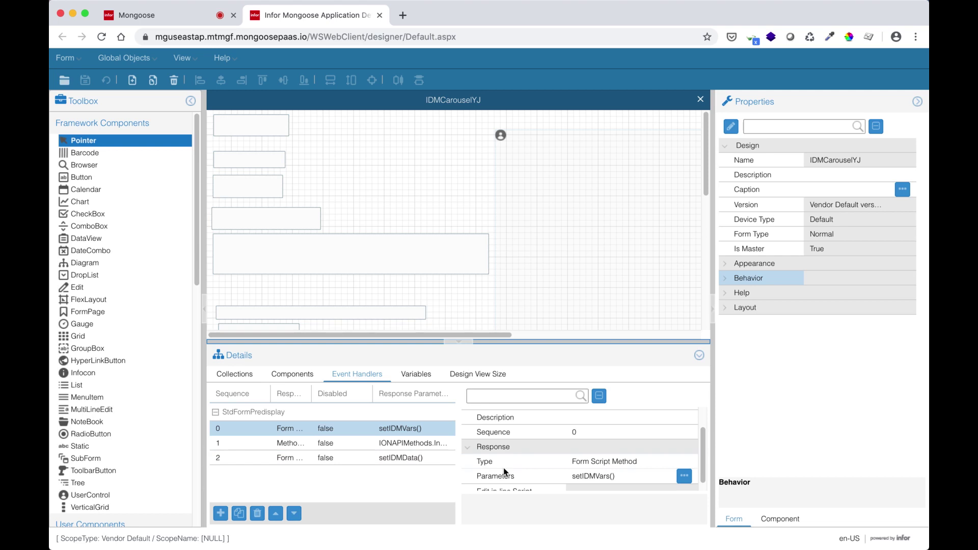
# Open the IDMCarouselYJ form script and examine the variables assigned in setIDMVars
pyautogui.click(731, 127)
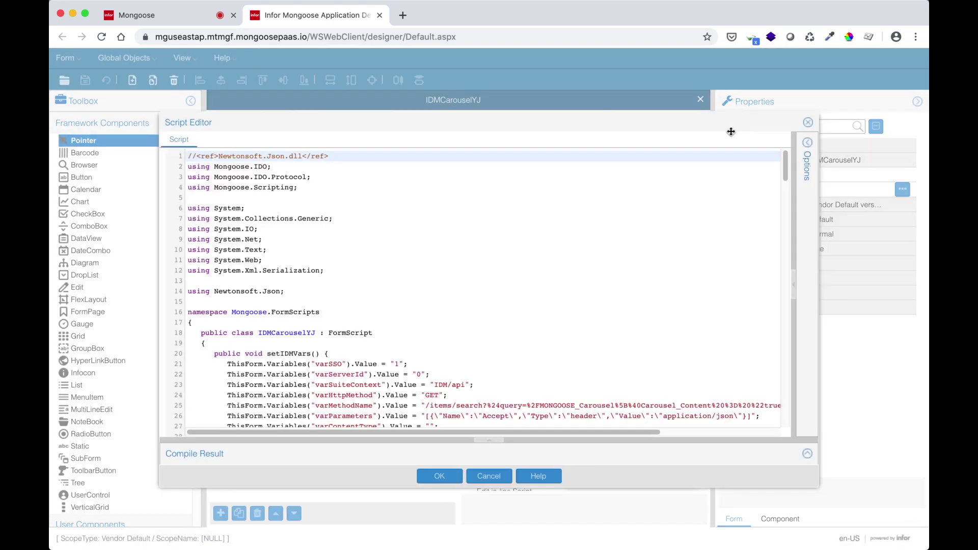
pyautogui.scroll(-5, 722, 199)
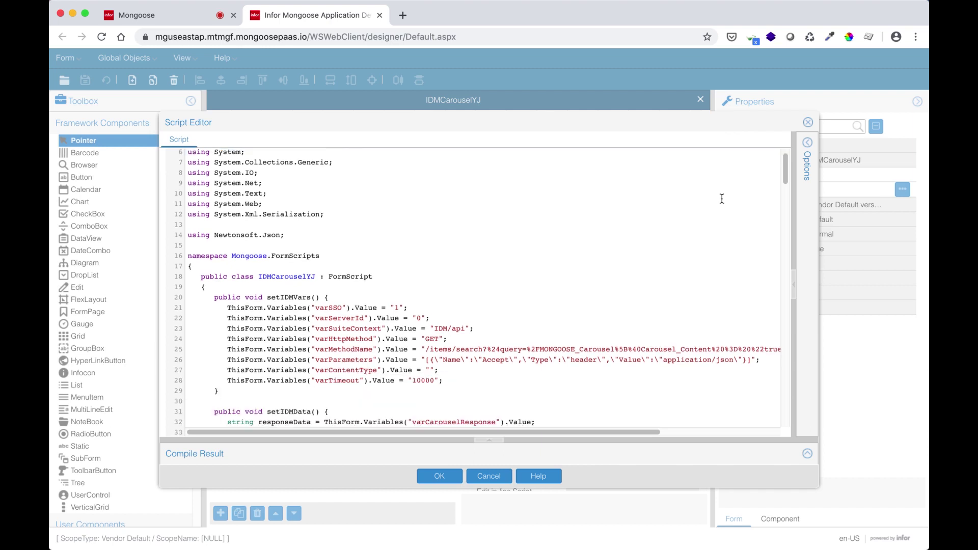
pyautogui.scroll(-1, 722, 198)
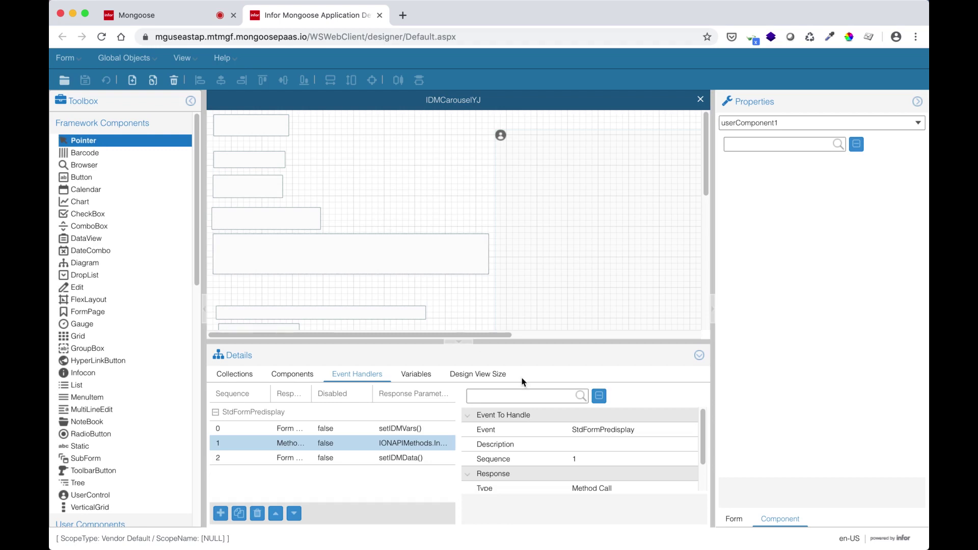
# Examine the InvokeIONAPIMethod parameters of the sequence 1 StdFormPredisplay event handler, closing the dialogs without changes
pyautogui.scroll(-2, 566, 464)
pyautogui.click(684, 468)
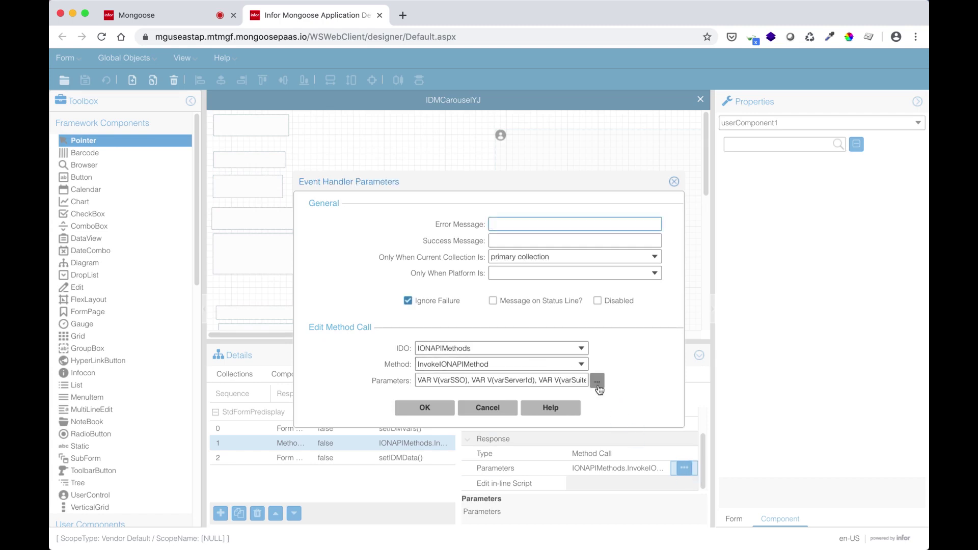
pyautogui.click(597, 382)
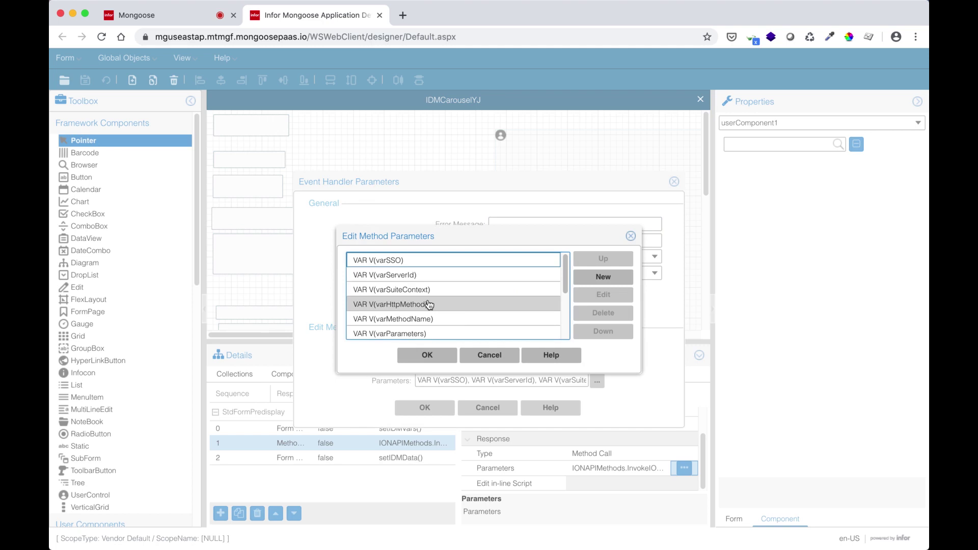
pyautogui.scroll(-4, 428, 306)
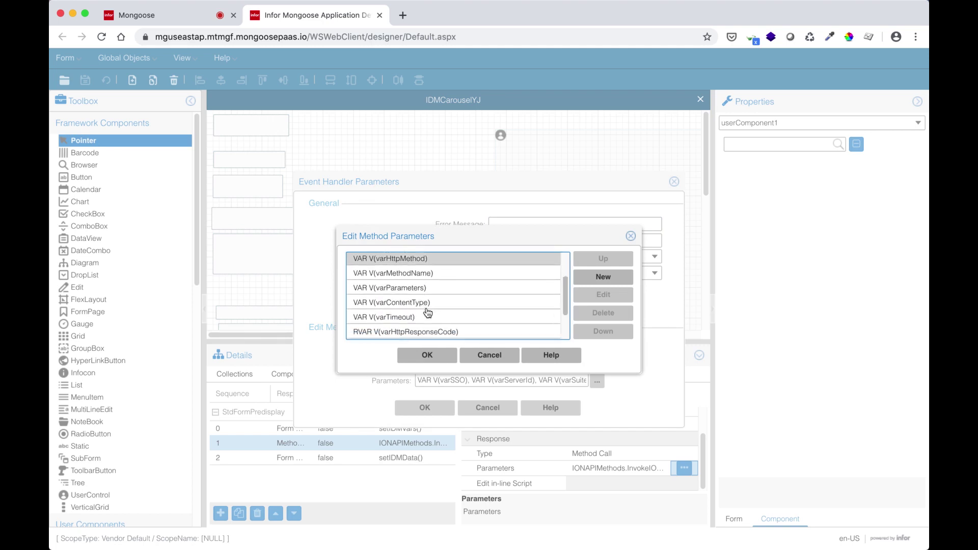
pyautogui.scroll(-1, 428, 312)
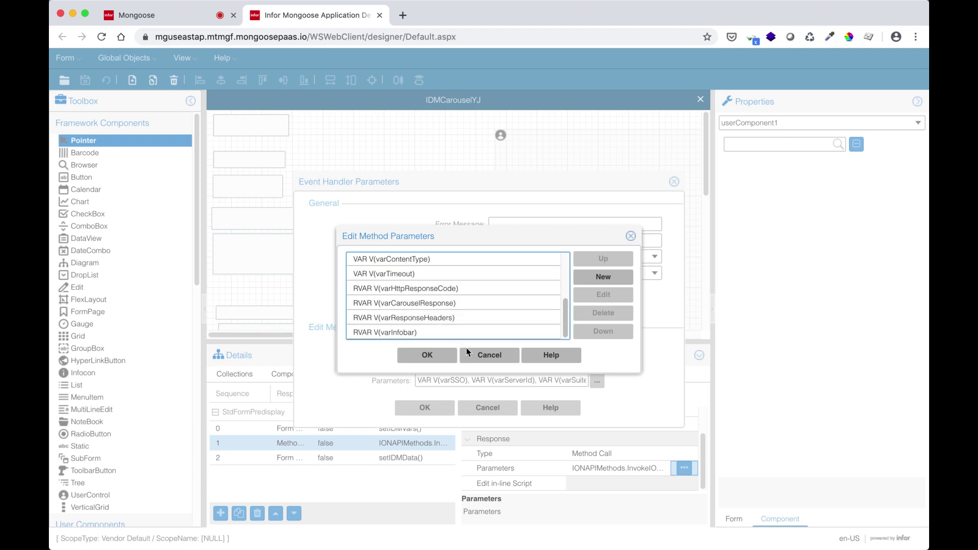
pyautogui.click(482, 355)
pyautogui.click(487, 408)
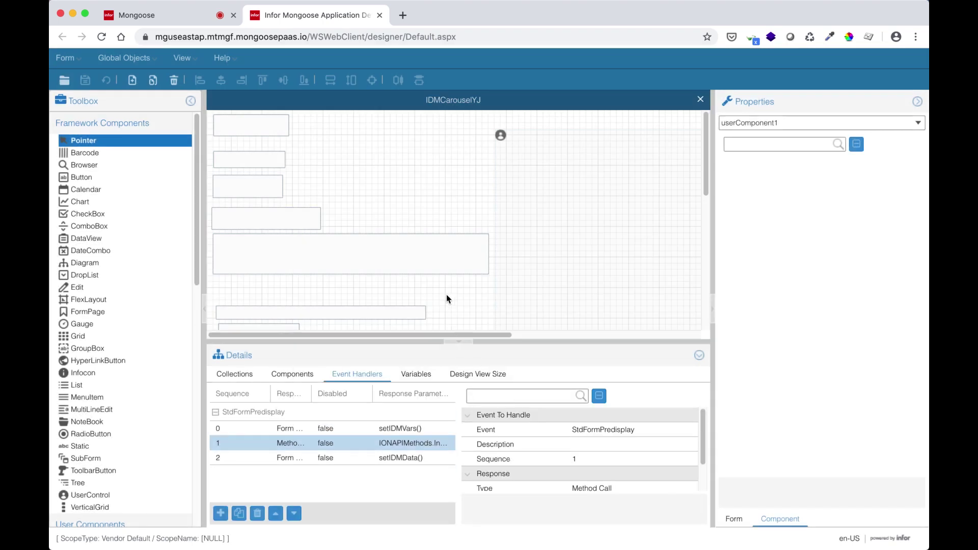
# Check the variable binding of the large multi-line edit and view the API response on the running IDMCarouselYJ form
pyautogui.scroll(-3, 446, 294)
pyautogui.click(389, 273)
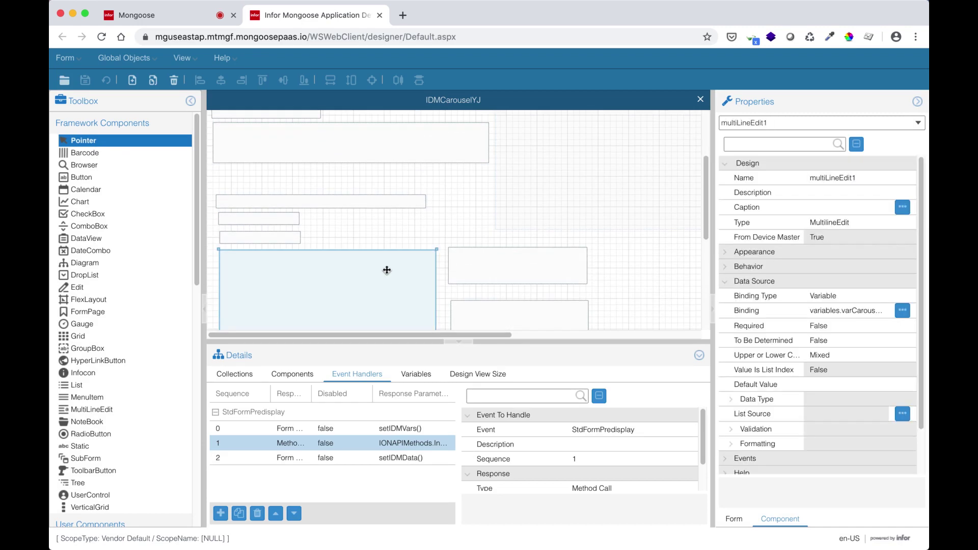
pyautogui.click(186, 20)
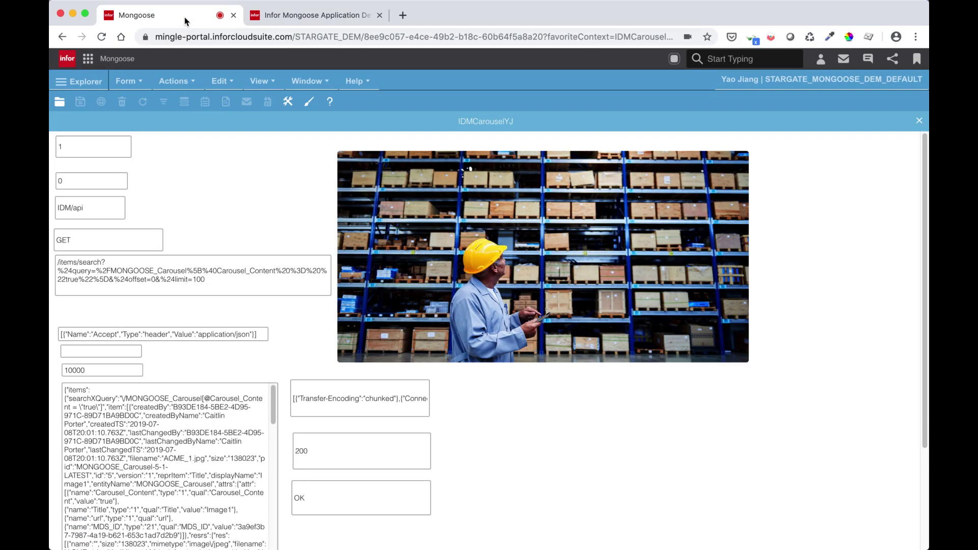
pyautogui.scroll(-3, 145, 454)
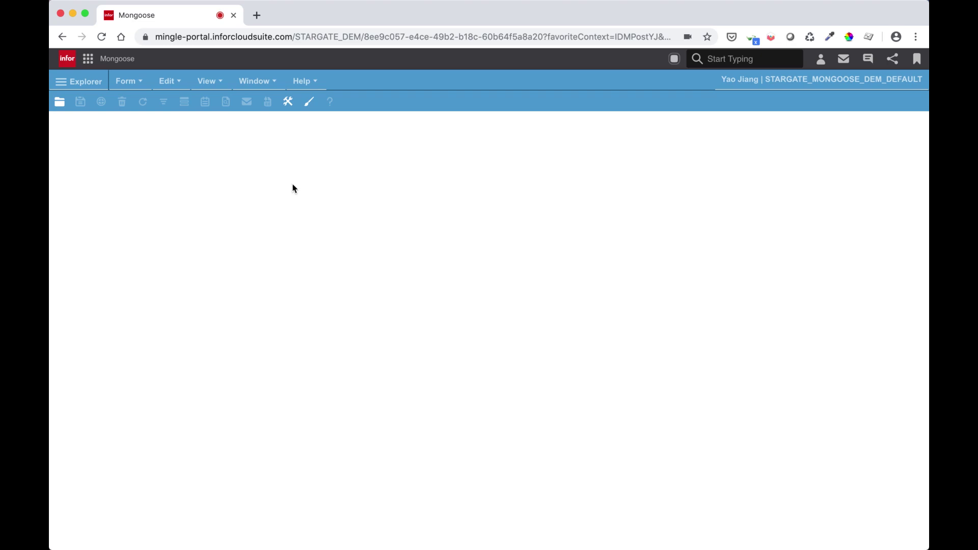
# Open the IDMPostYJ form in the form designer
pyautogui.click(126, 81)
pyautogui.click(162, 202)
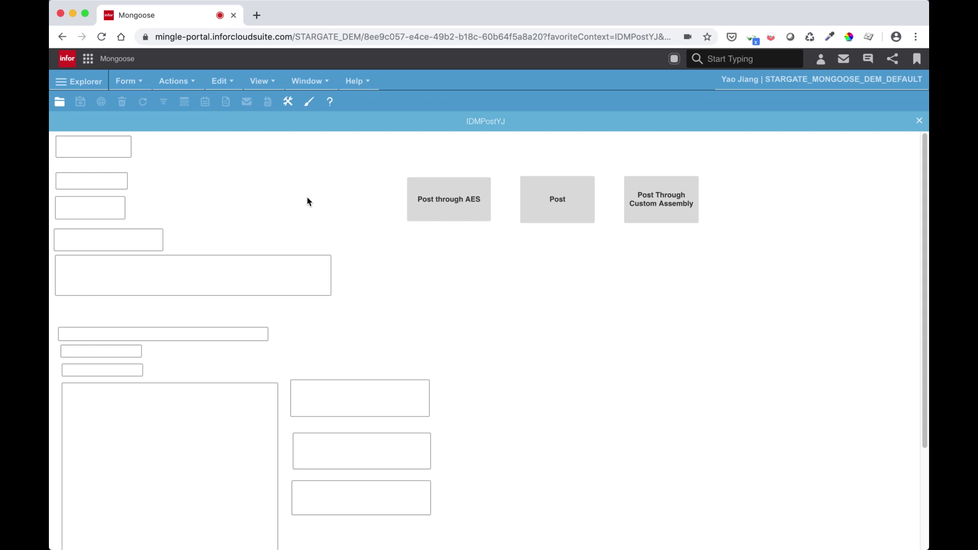
pyautogui.click(309, 101)
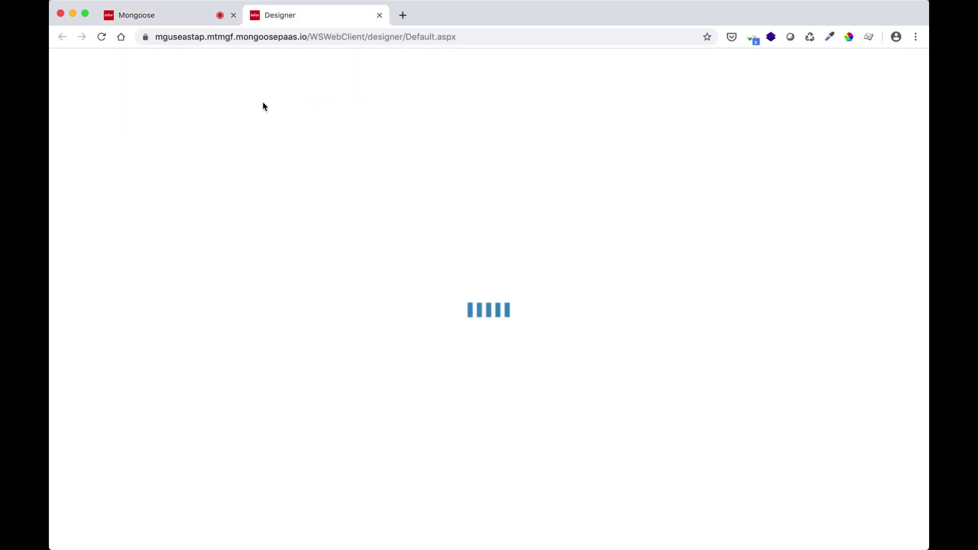
pyautogui.click(66, 58)
pyautogui.click(113, 124)
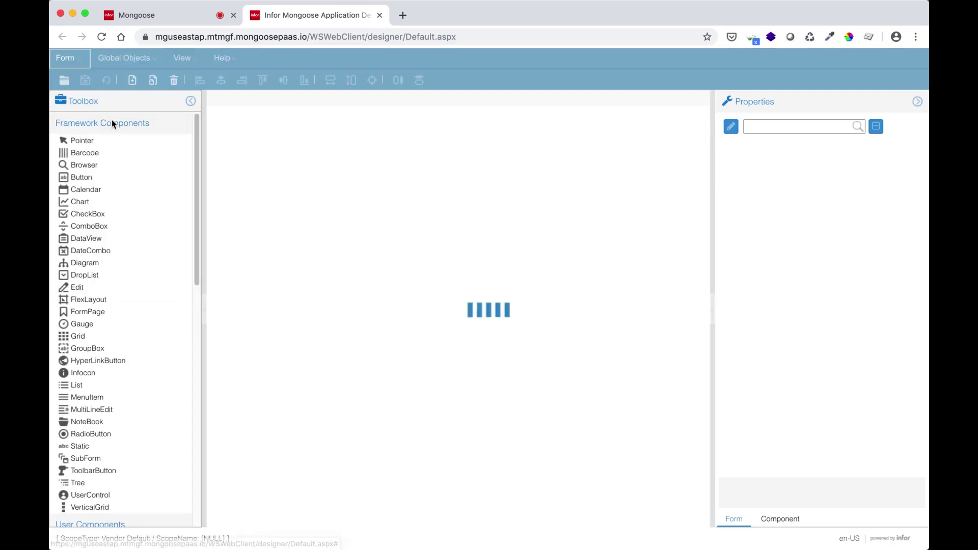
# Examine the Post button's primary event and its two handlers, the setIDMVars script and the ION API method call
pyautogui.click(690, 179)
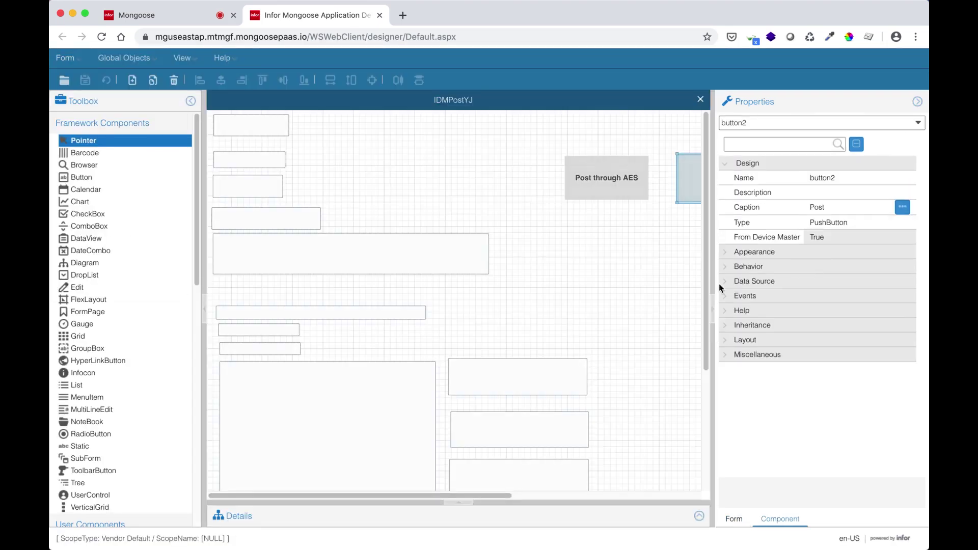
pyautogui.click(745, 296)
pyautogui.click(902, 311)
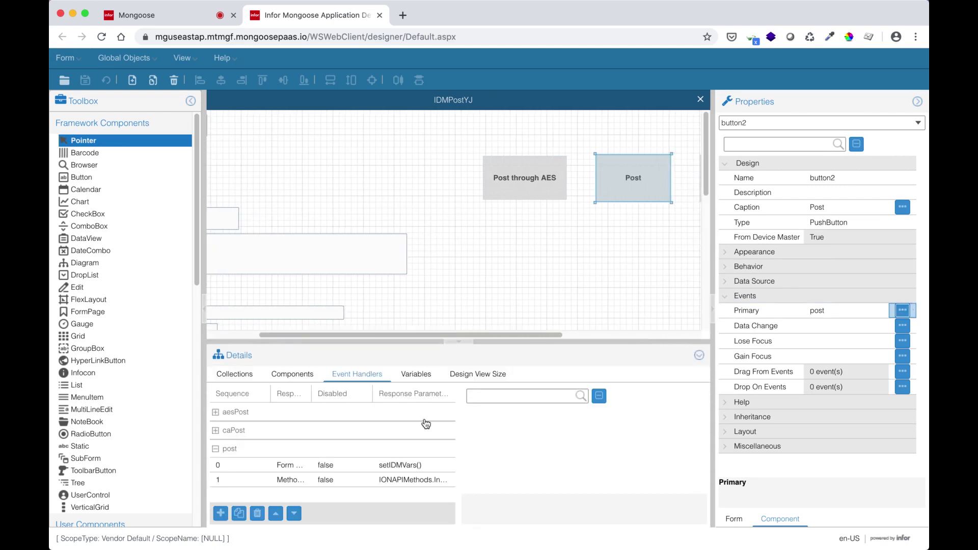
pyautogui.click(400, 464)
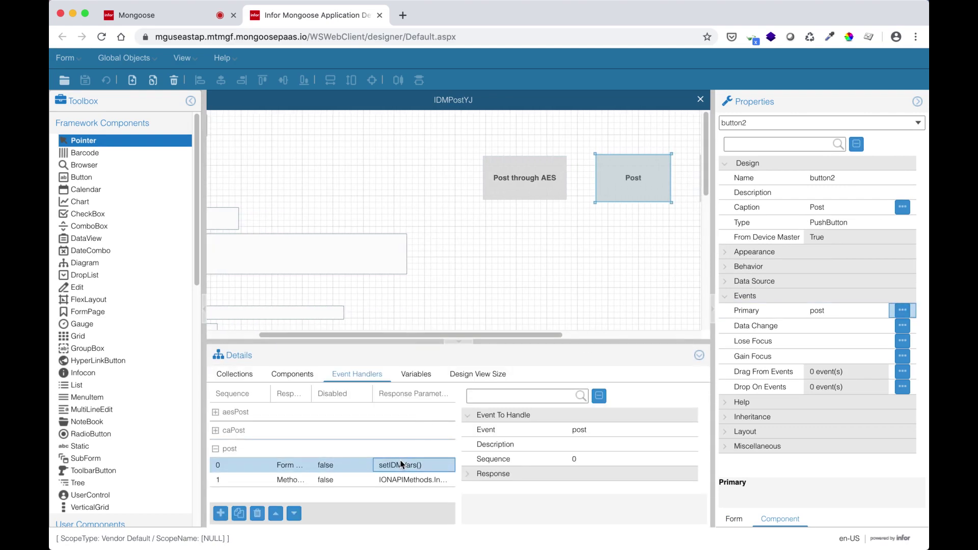
pyautogui.click(394, 481)
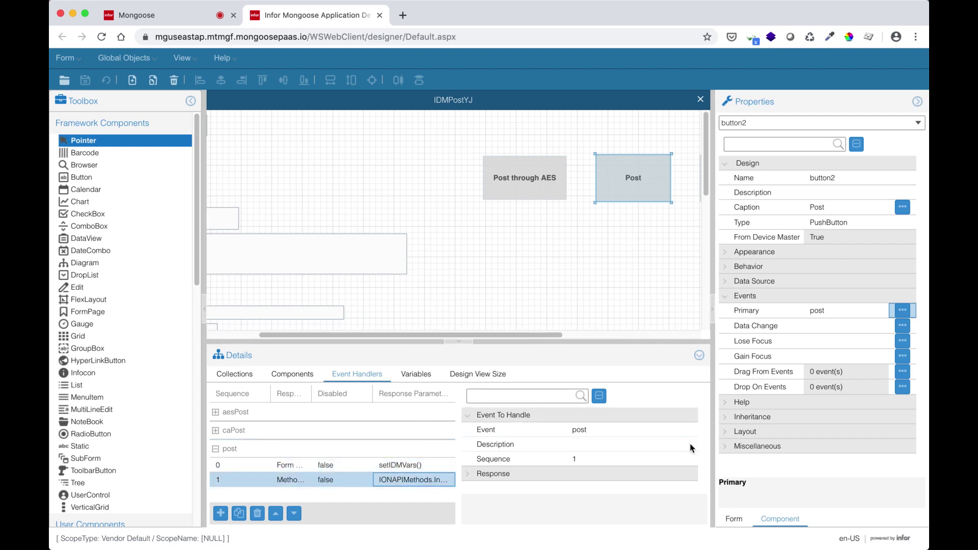
# Open the IDMPostYJ form script and examine the HTTP method, parameters and content type variables in setIDMVars
pyautogui.click(734, 520)
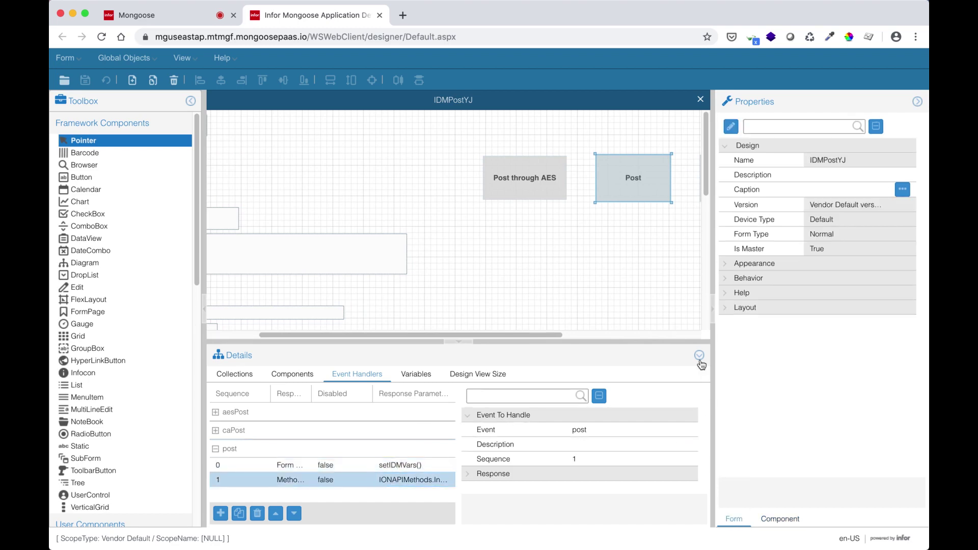
pyautogui.click(726, 130)
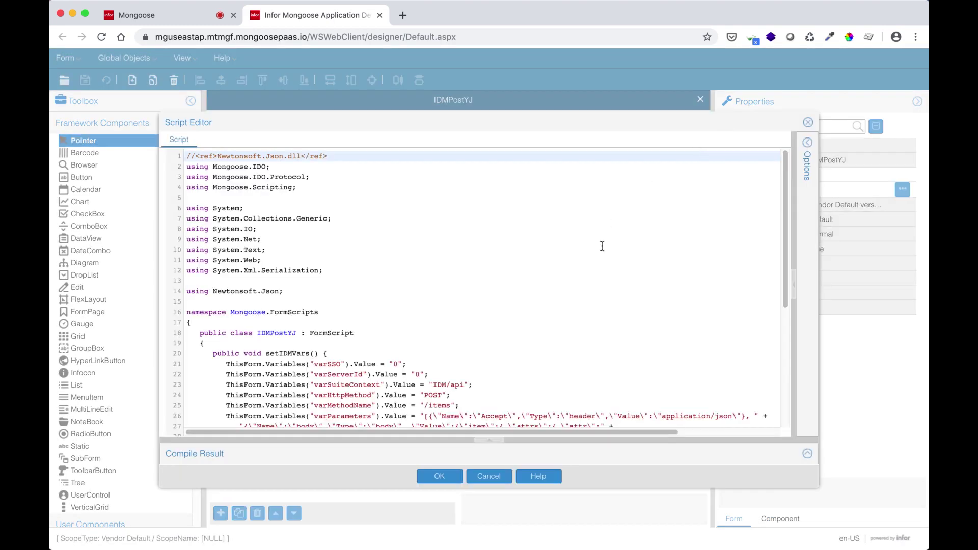
pyautogui.scroll(-1, 617, 288)
pyautogui.scroll(-6, 616, 288)
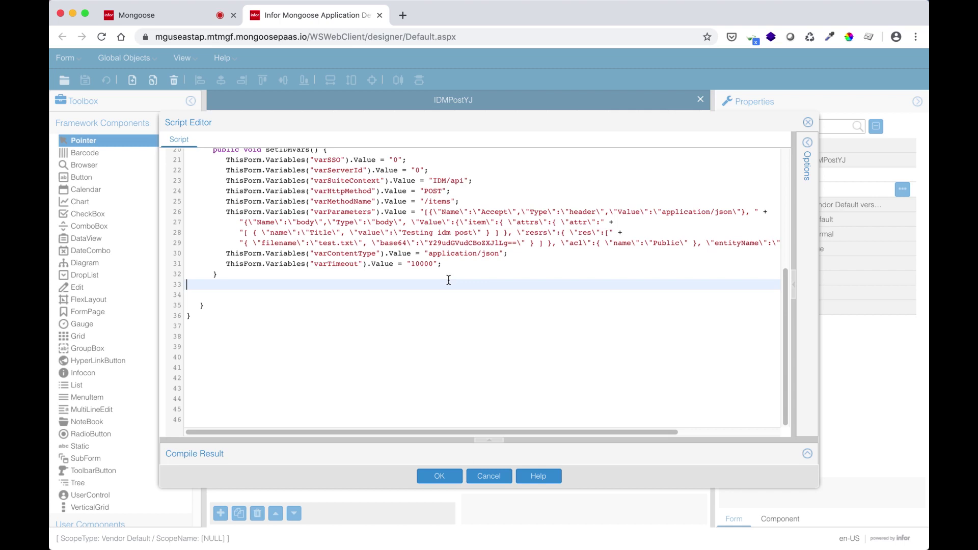
pyautogui.doubleClick(354, 191)
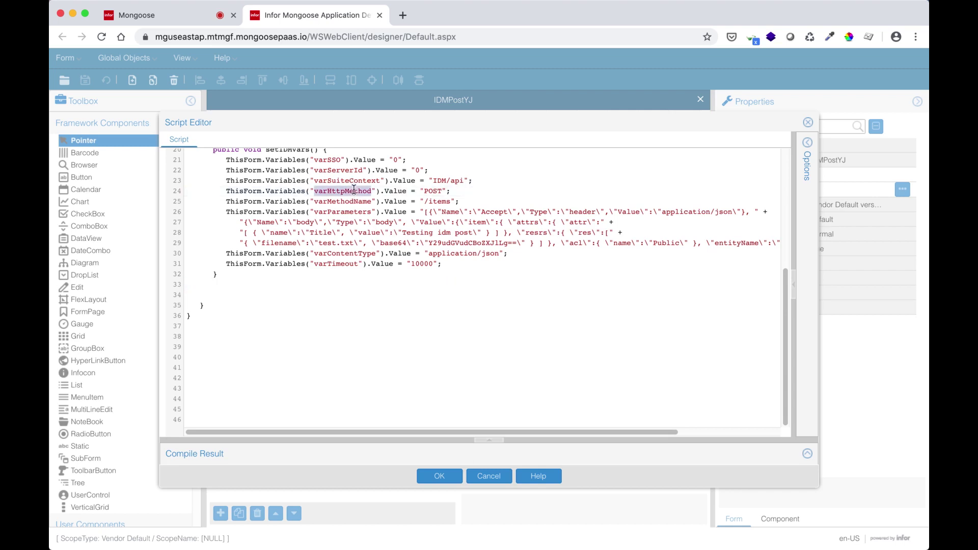
pyautogui.doubleClick(358, 212)
pyautogui.doubleClick(347, 253)
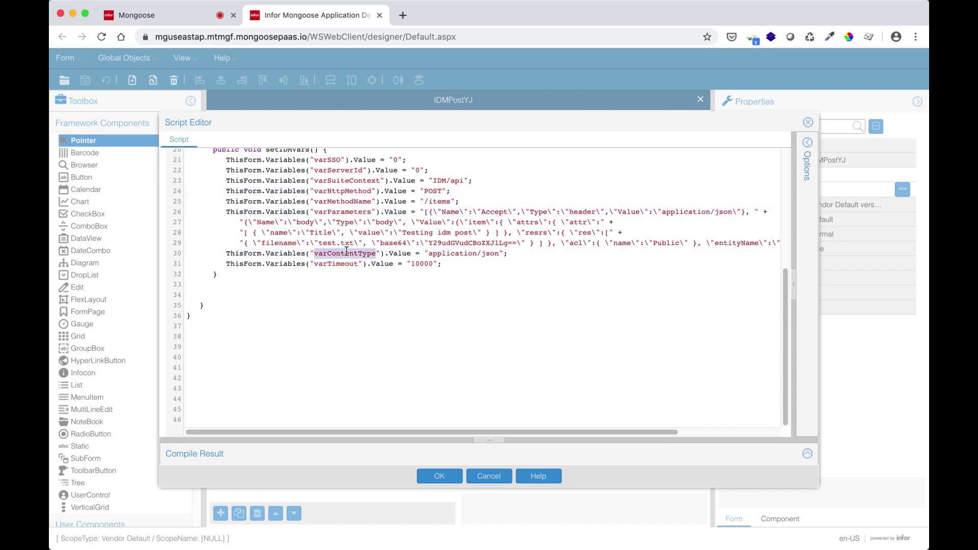
# Examine the varContentType value in the setIDMVars script and close the script editor without changes
pyautogui.press('Down')
pyautogui.press('Down')
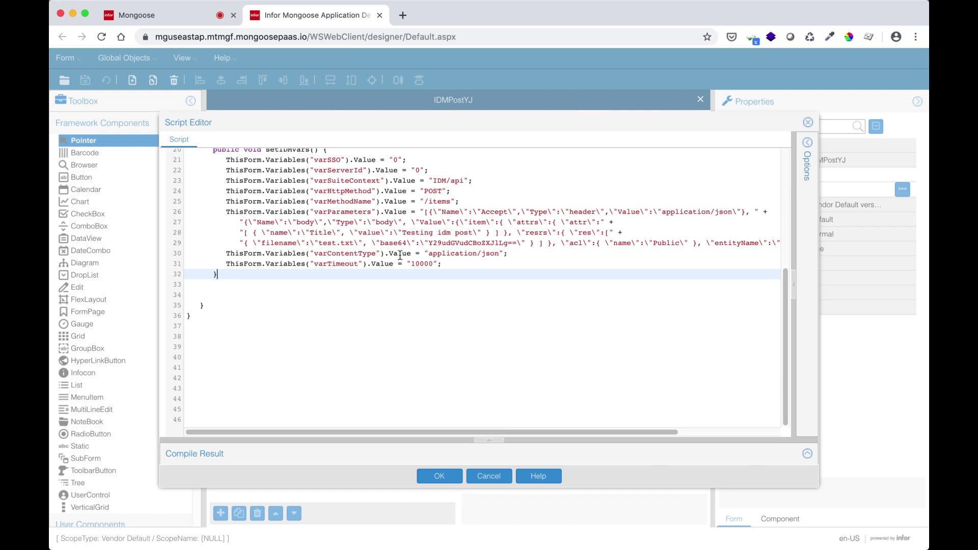
pyautogui.doubleClick(442, 256)
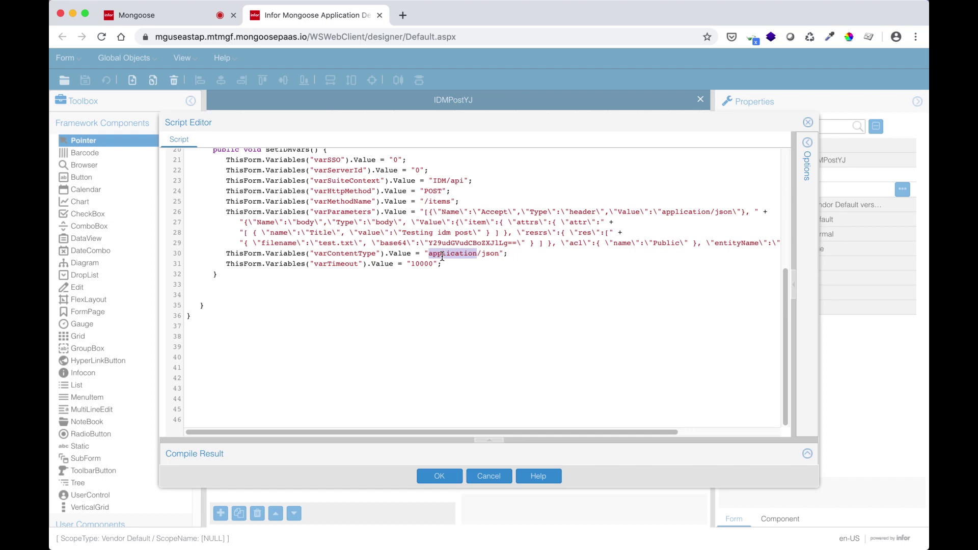
pyautogui.press('Escape')
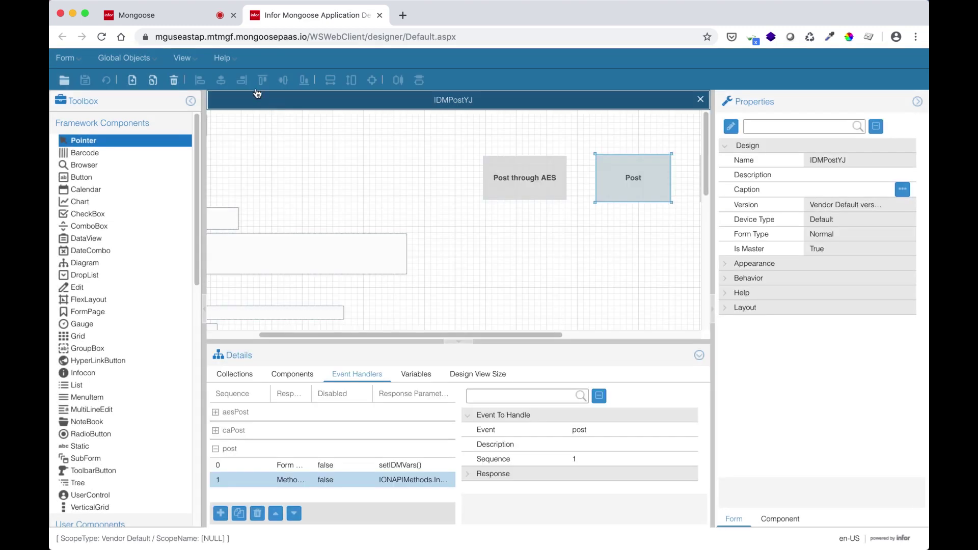
# Run the direct Post on the running IDMPostYJ form and review the full API response text
pyautogui.click(191, 22)
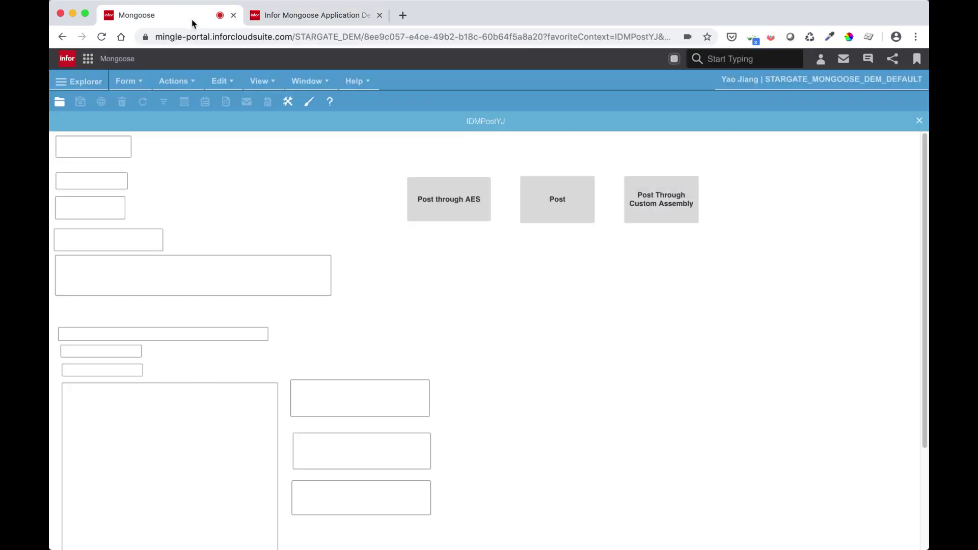
pyautogui.click(547, 210)
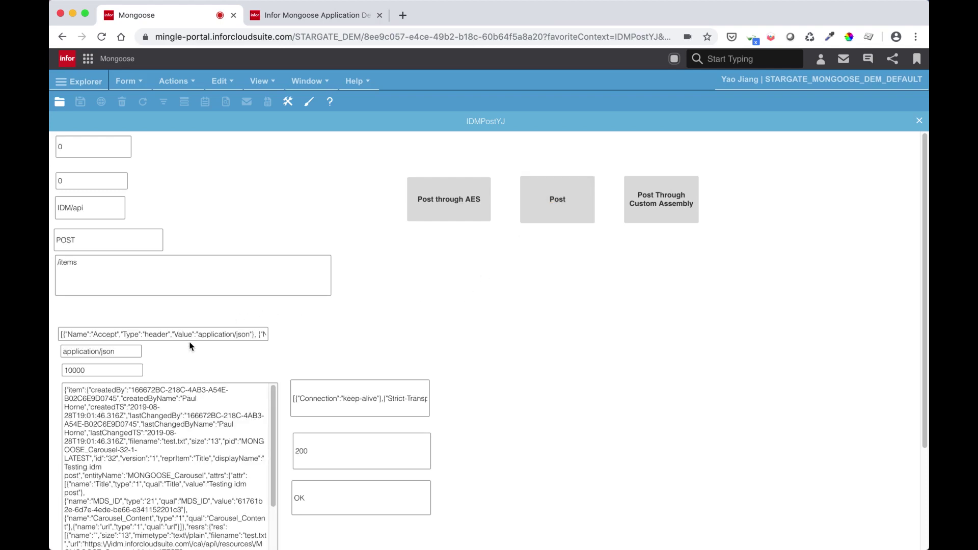
pyautogui.scroll(-2, 190, 346)
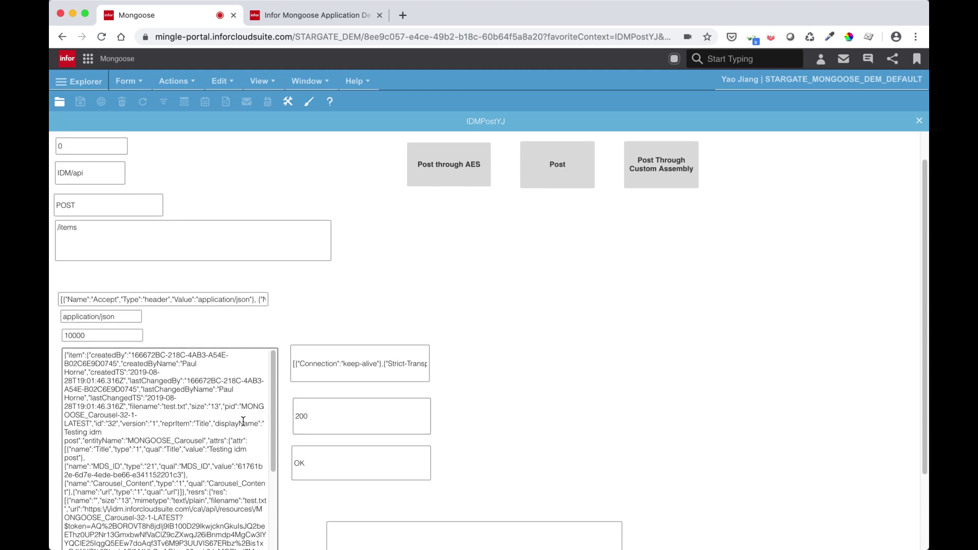
pyautogui.scroll(-10, 243, 422)
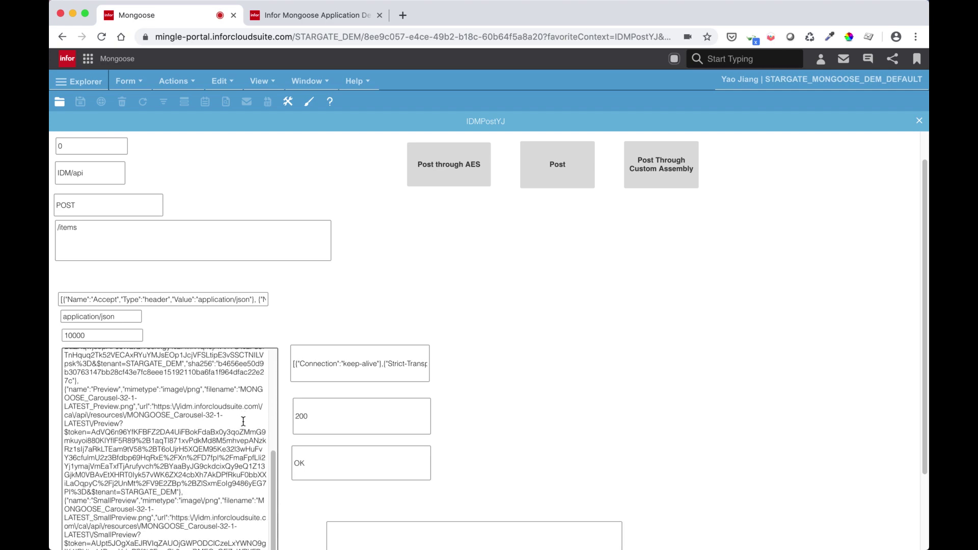
pyautogui.scroll(15, 243, 421)
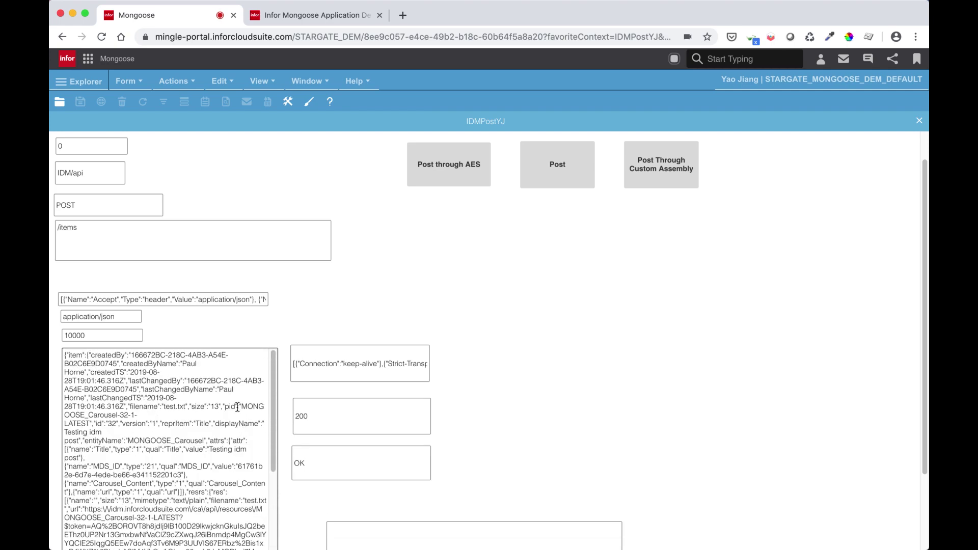
# Switch to Document Management and refresh it to check for the posted document
pyautogui.click(88, 59)
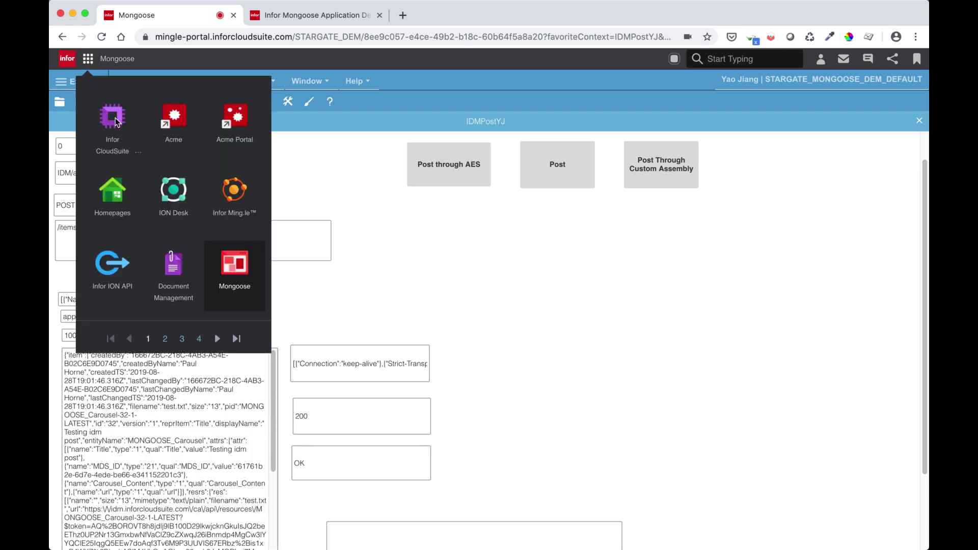
pyautogui.click(184, 265)
pyautogui.click(103, 45)
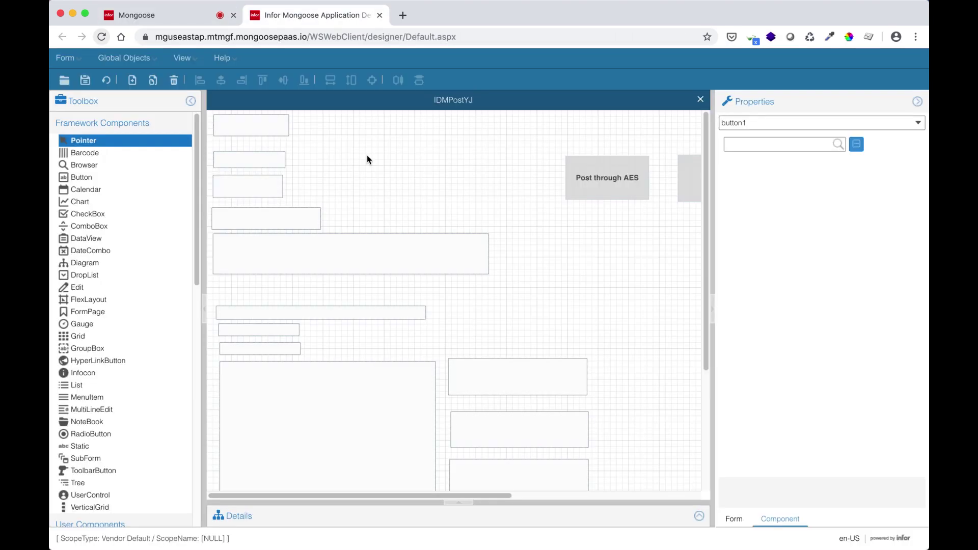
# In the form designer, examine the Post through AES button's primary event and its Generate Application Event parameters, leaving them unchanged
pyautogui.click(600, 180)
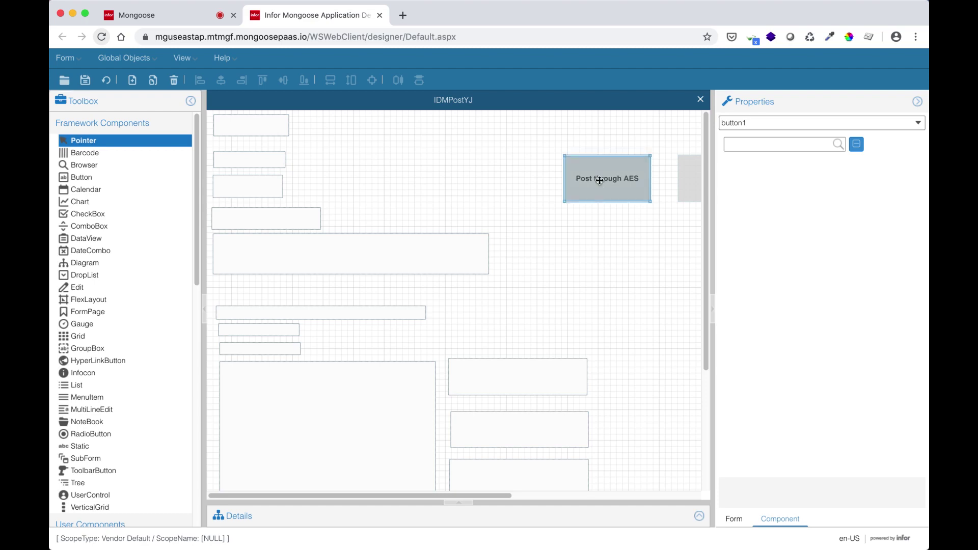
pyautogui.click(426, 260)
pyautogui.click(586, 179)
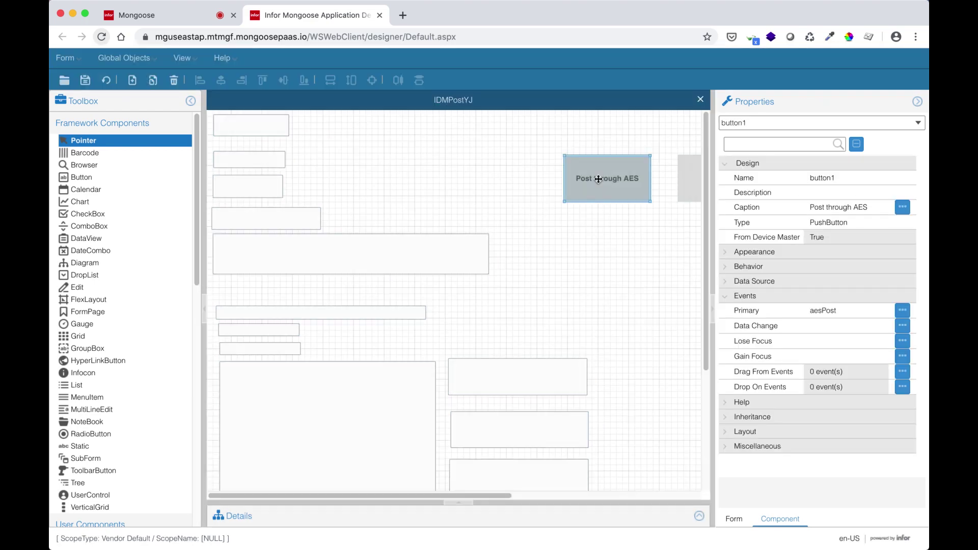
pyautogui.click(903, 310)
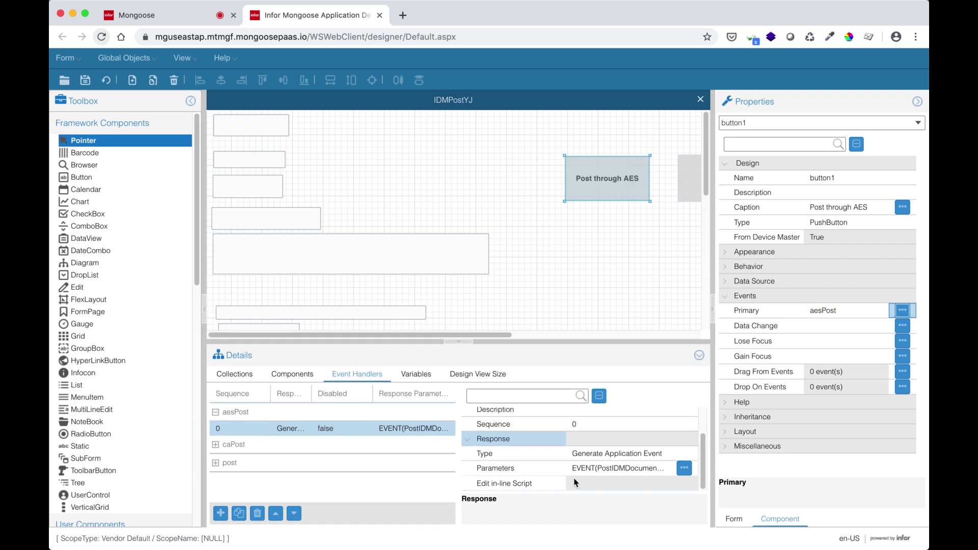
pyautogui.click(589, 468)
pyautogui.click(684, 467)
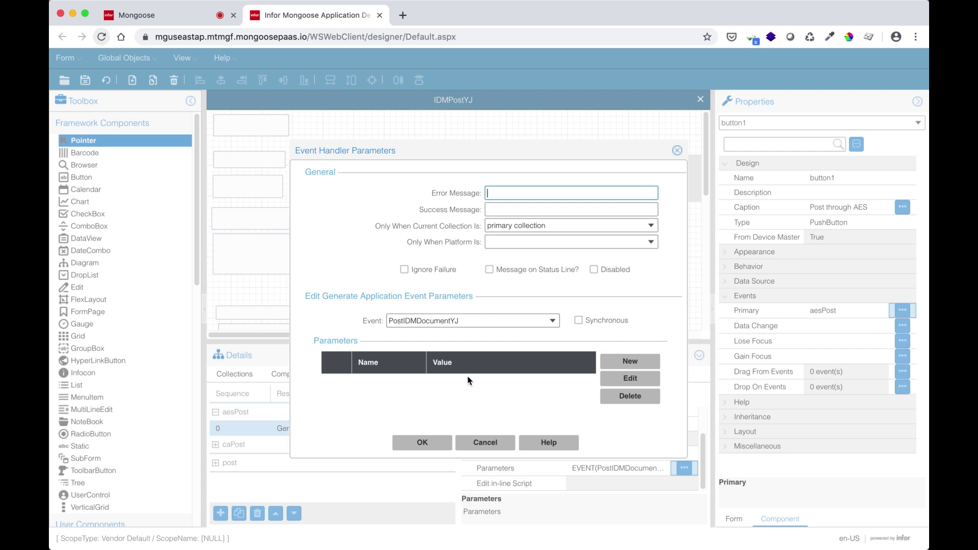
pyautogui.click(485, 443)
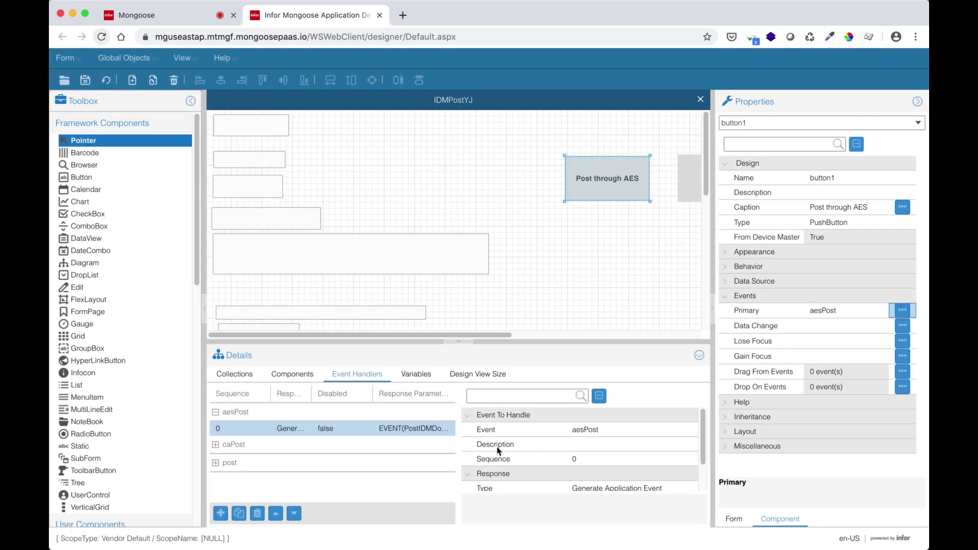
# Switch back to the running Mongoose client, open the Events form and filter it to the PostIDMDocumentYJ event
pyautogui.click(135, 20)
pyautogui.click(119, 83)
pyautogui.click(168, 204)
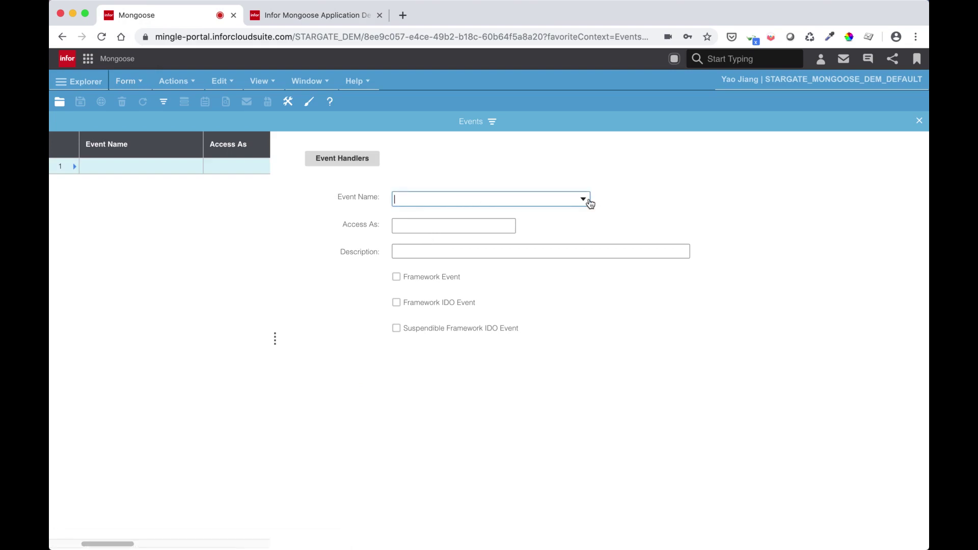
pyautogui.click(584, 199)
pyautogui.scroll(-8, 535, 287)
pyautogui.scroll(3, 460, 249)
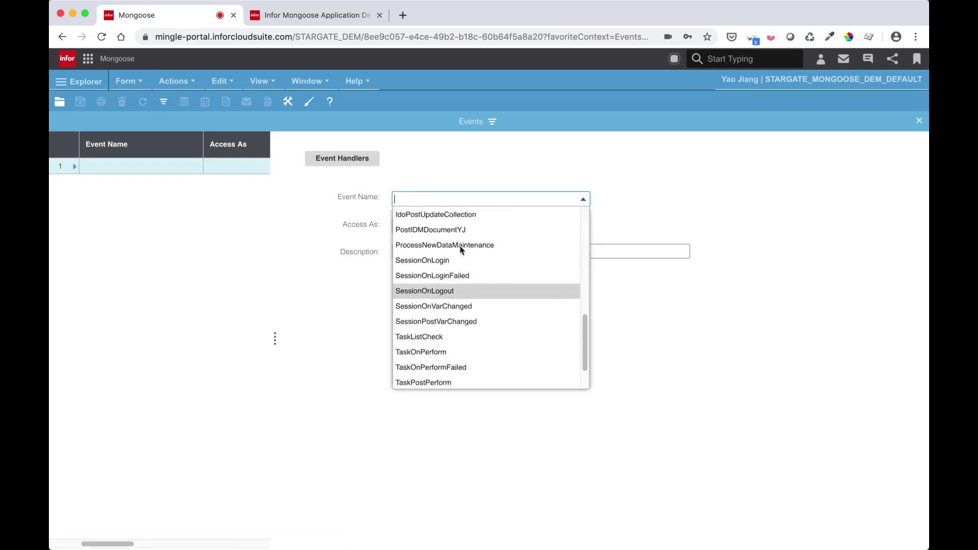
pyautogui.click(461, 254)
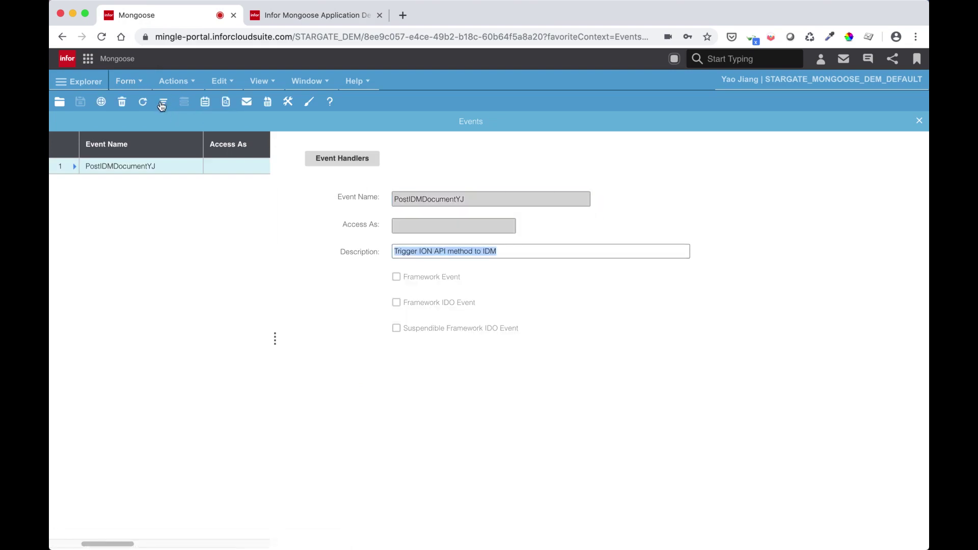
# Open the handler of PostIDMDocumentYJ and examine the individual parameter values of its Call IDO Method action
pyautogui.click(342, 159)
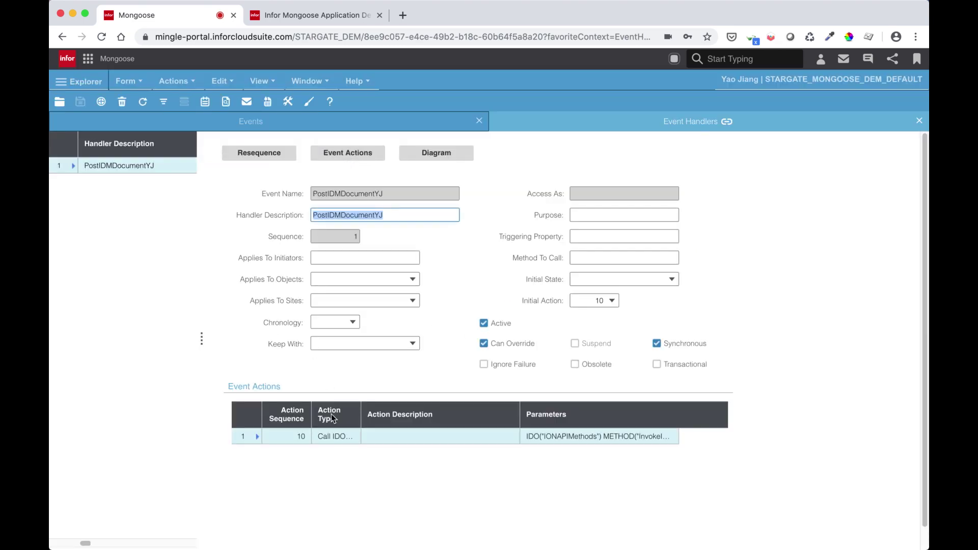
pyautogui.moveTo(361, 414); pyautogui.dragTo(382, 414)
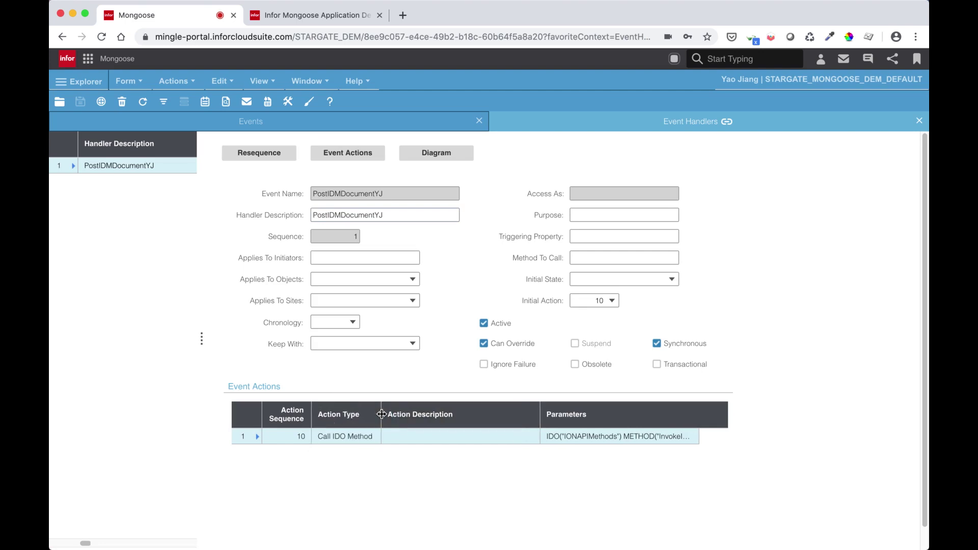
pyautogui.click(342, 159)
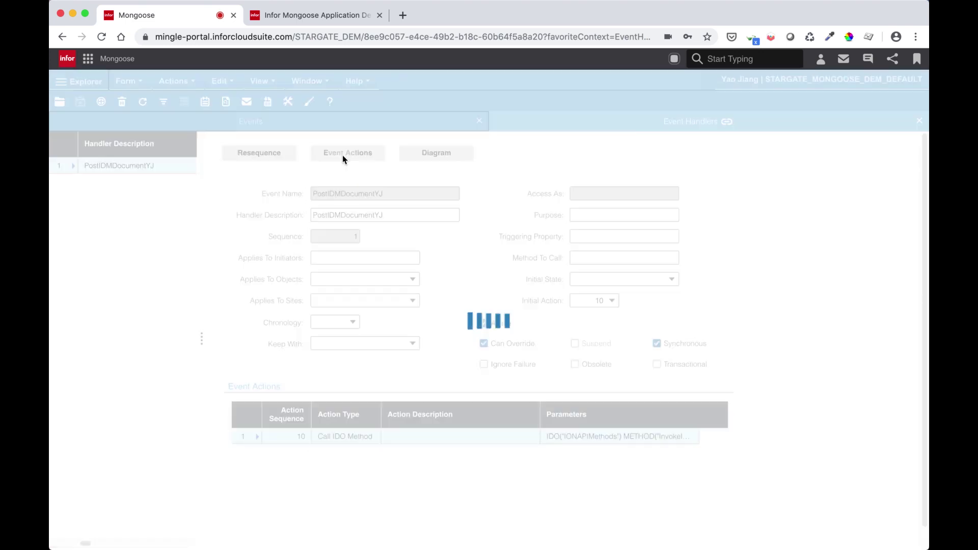
pyautogui.click(257, 257)
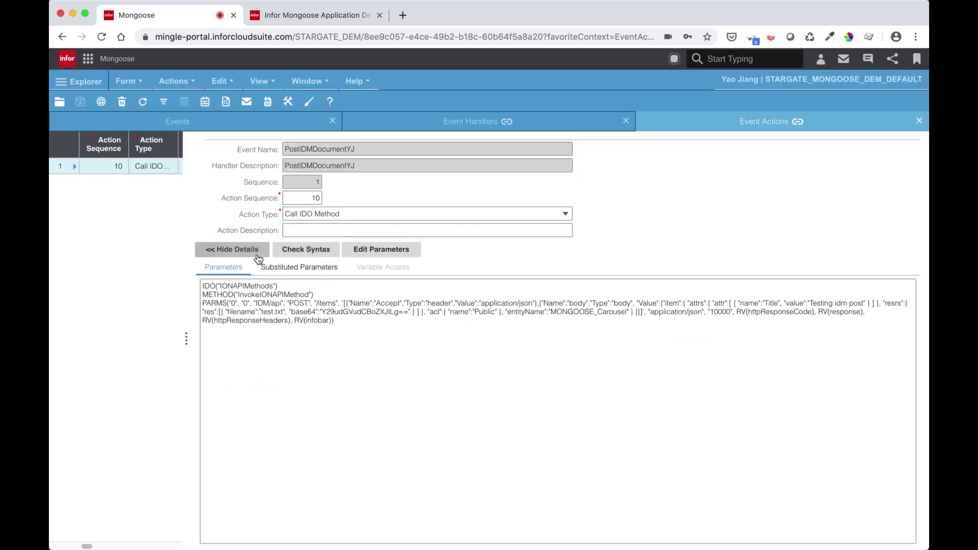
pyautogui.click(373, 252)
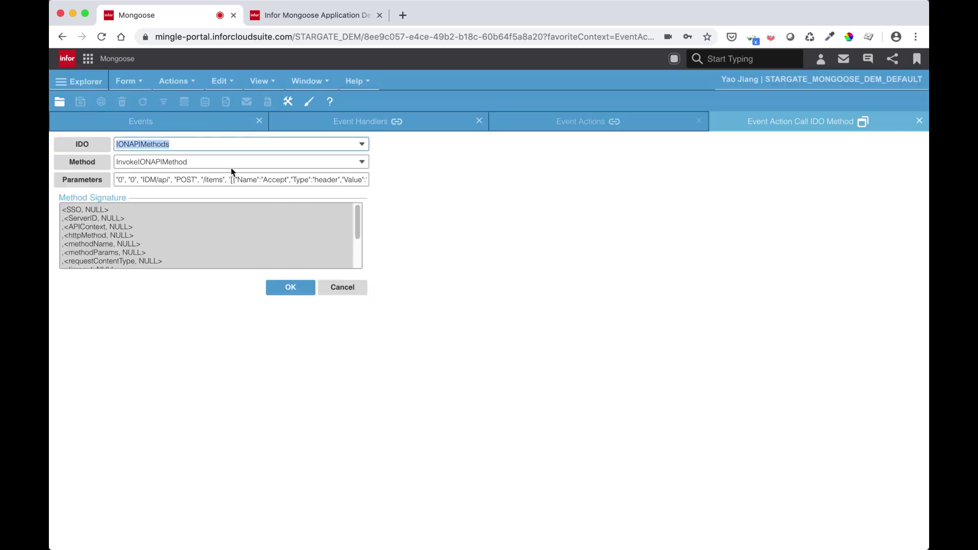
pyautogui.click(105, 180)
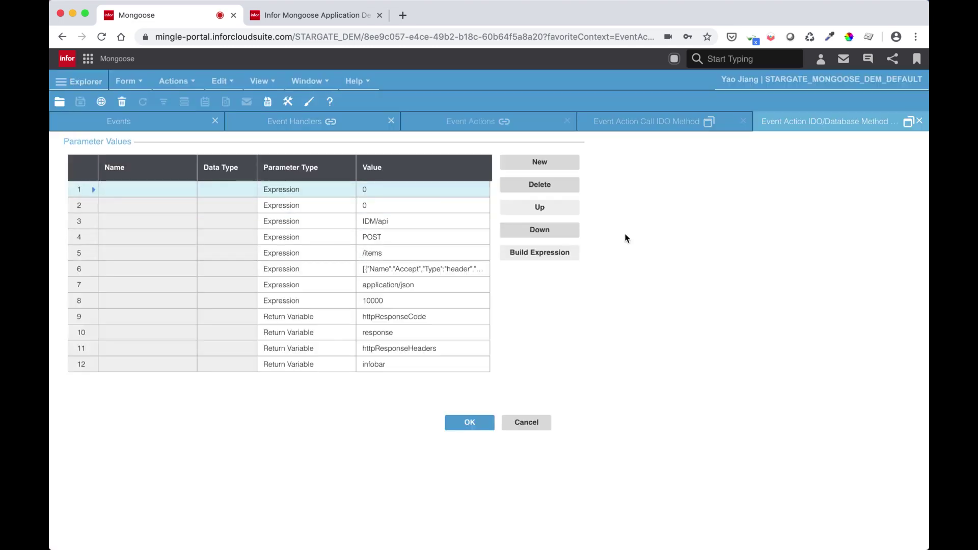
# Open the IDMPostYJ form again and post the document through AES
pyautogui.click(125, 81)
pyautogui.click(185, 220)
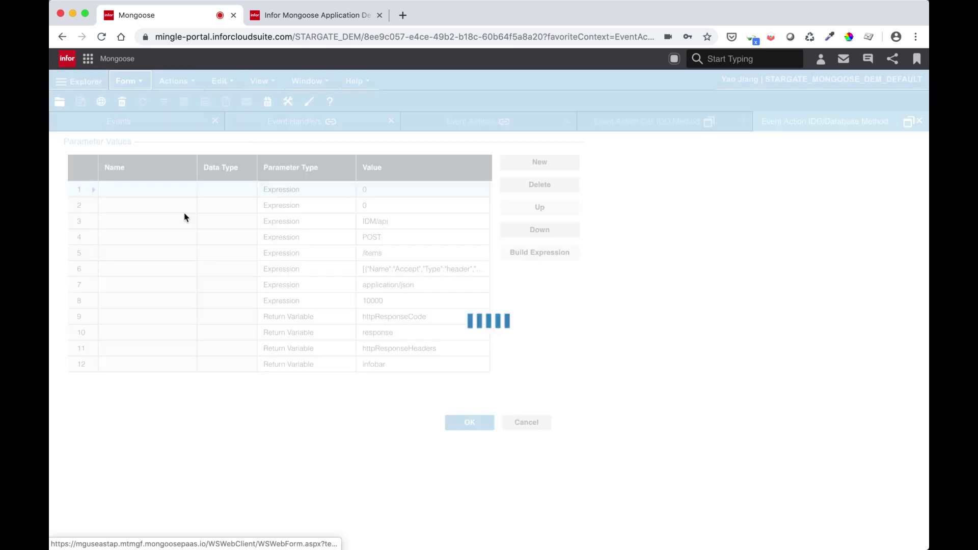
pyautogui.click(457, 206)
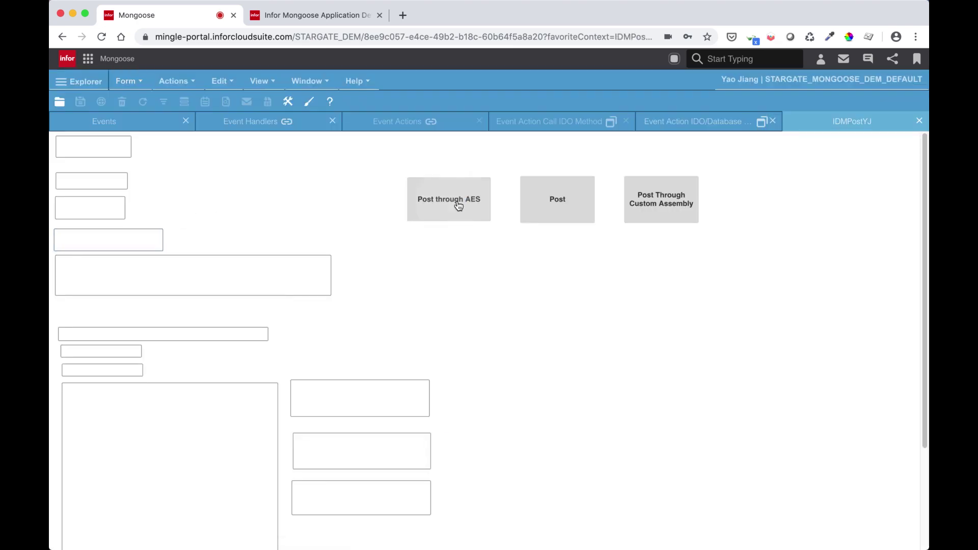
# Return to Document Management and refresh the recently modified documents to check the AES post
pyautogui.click(89, 59)
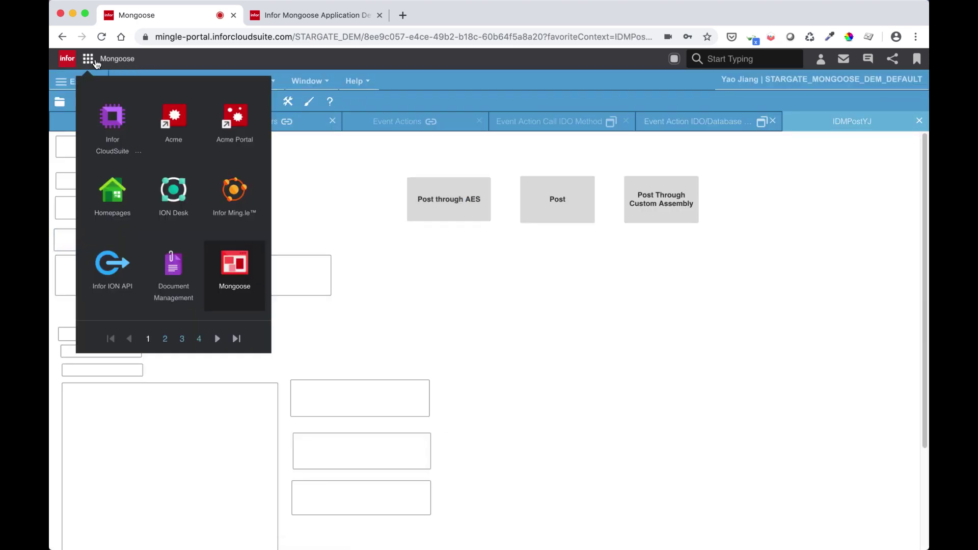
pyautogui.click(178, 274)
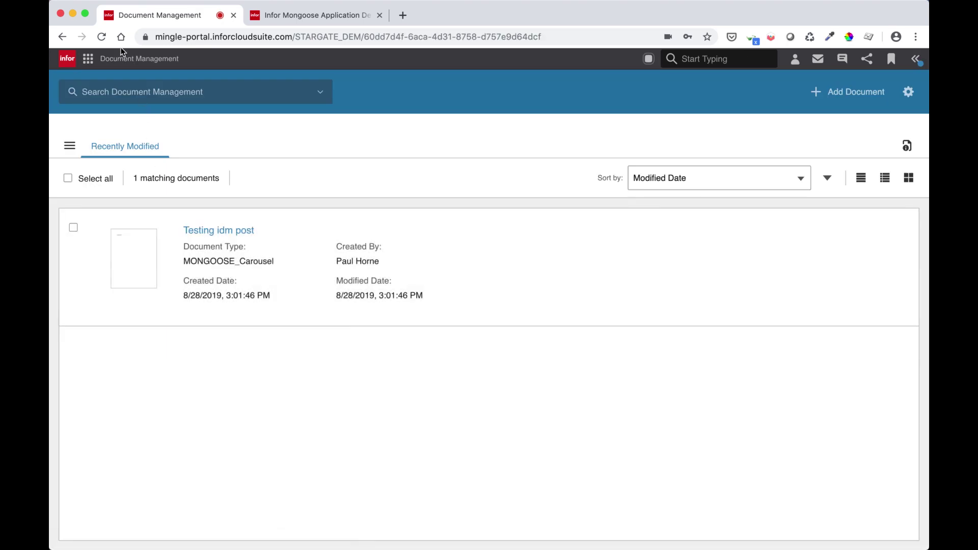
pyautogui.click(102, 37)
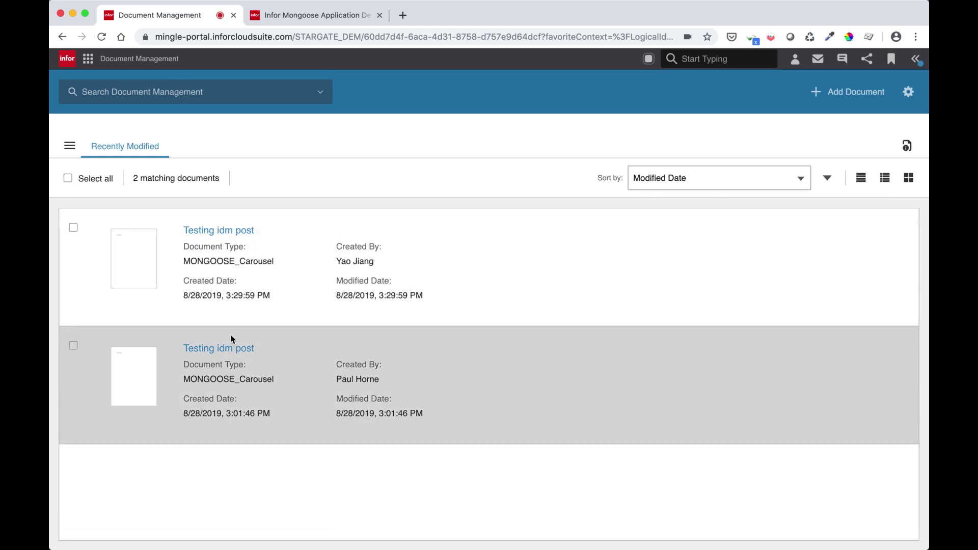
# In the form designer, examine the Post Through Custom Assembly button's primary event and its method call parameters, leaving them unchanged
pyautogui.hotkey('ctrl', 'Tab')
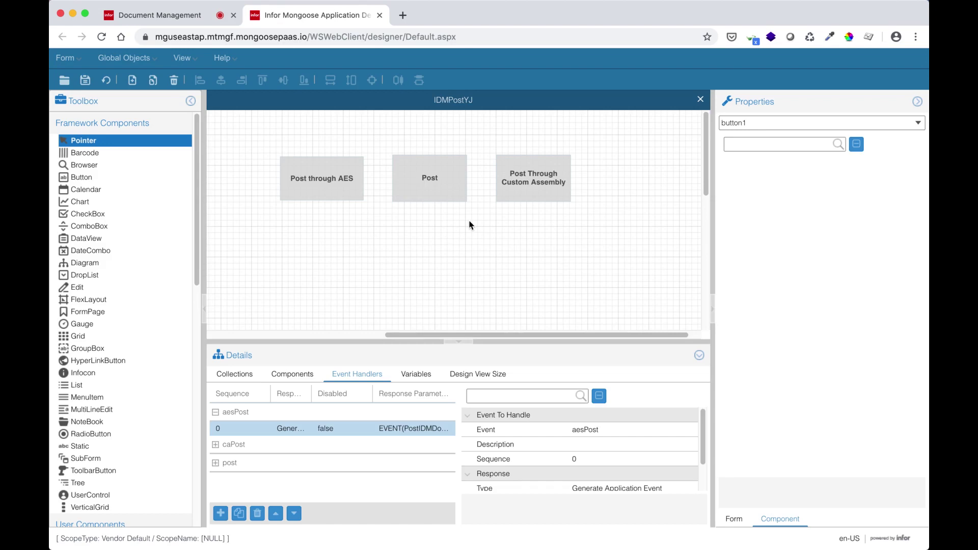
pyautogui.click(503, 192)
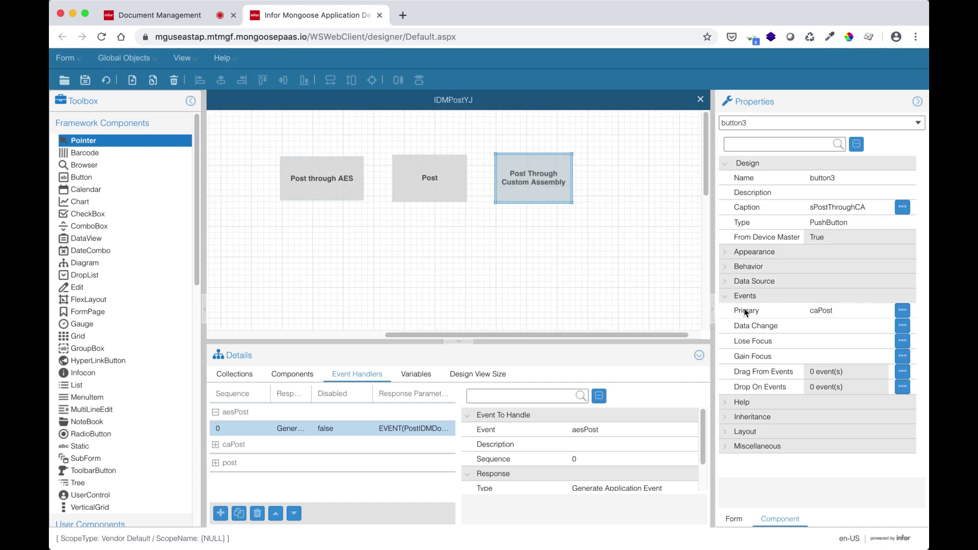
pyautogui.click(903, 310)
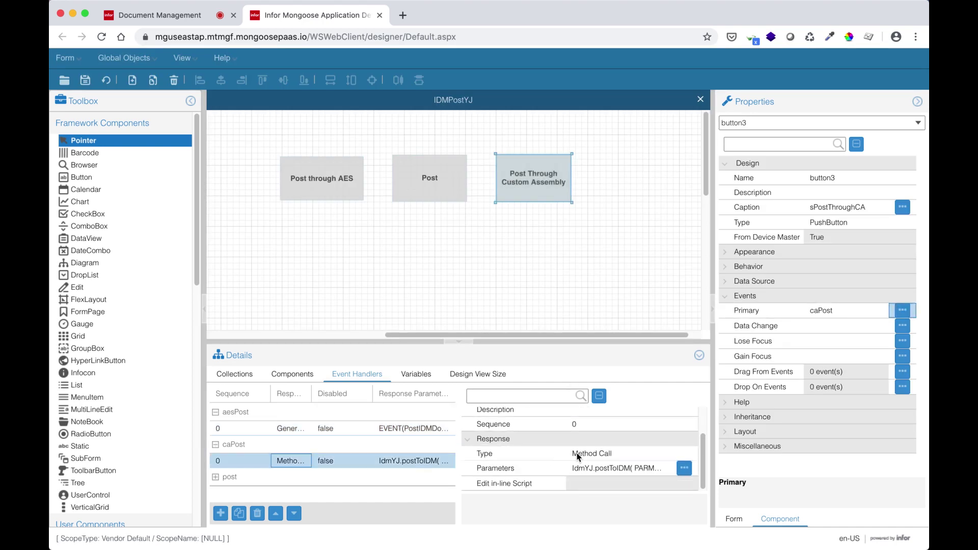
pyautogui.click(683, 469)
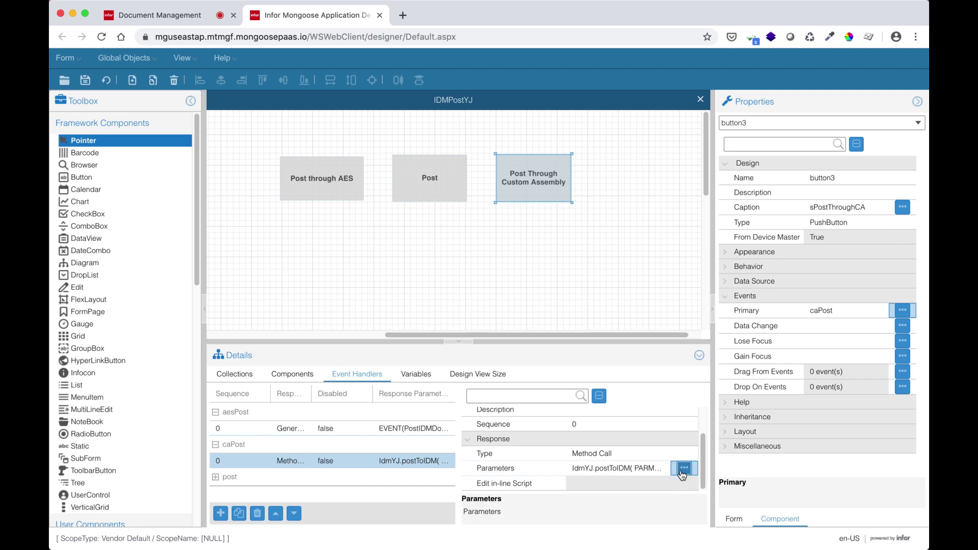
pyautogui.click(684, 474)
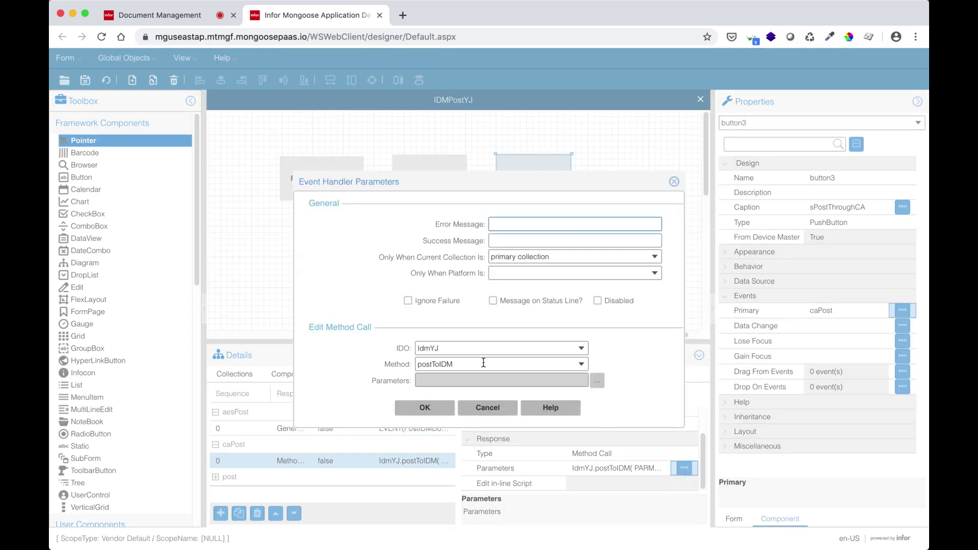
pyautogui.click(500, 413)
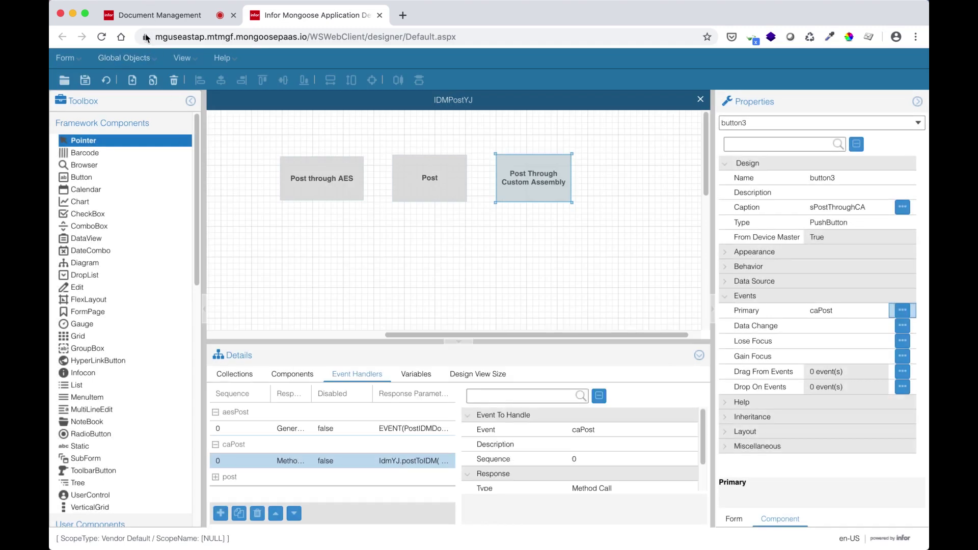
# Return to Mongoose from Document Management, open the IDOs form and filter it for the IDO named idmyj
pyautogui.click(157, 15)
pyautogui.click(88, 58)
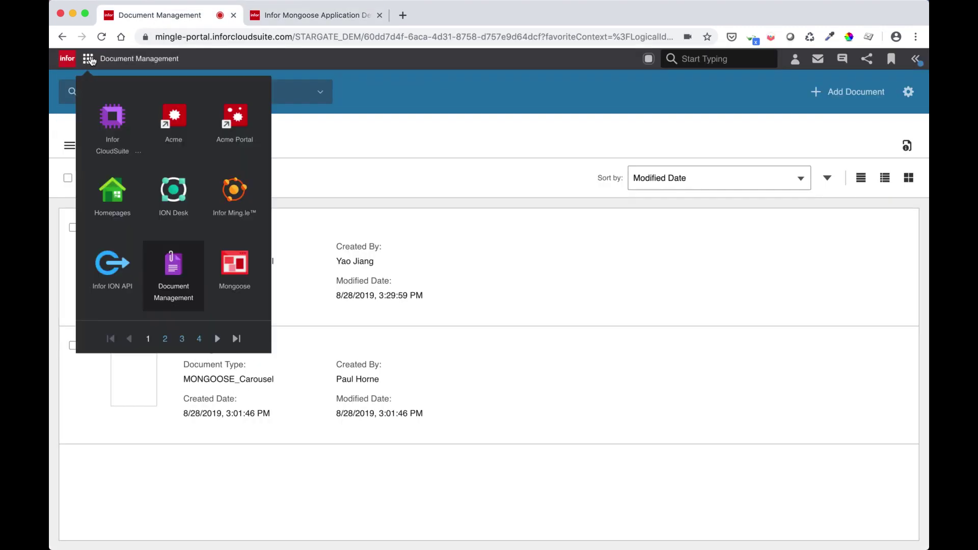
pyautogui.click(234, 265)
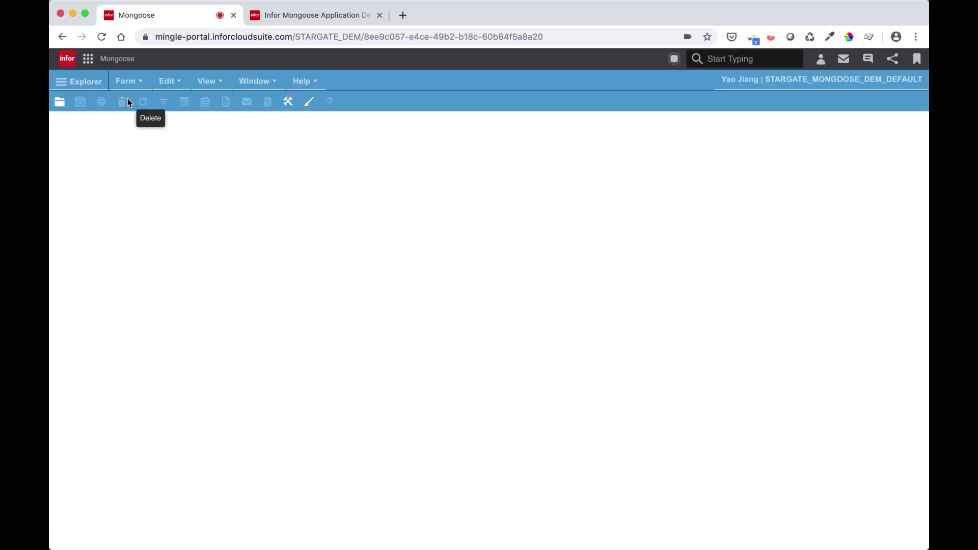
pyautogui.click(125, 81)
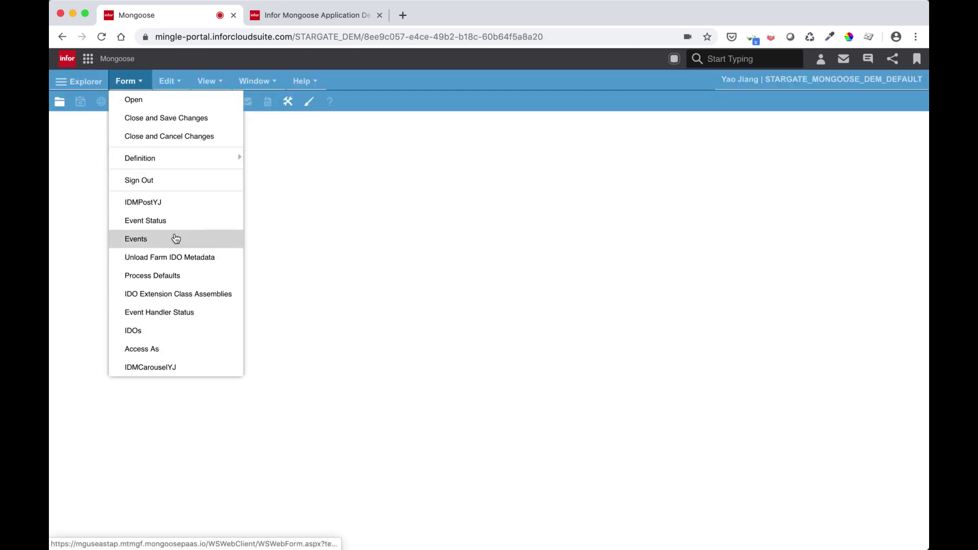
pyautogui.click(161, 330)
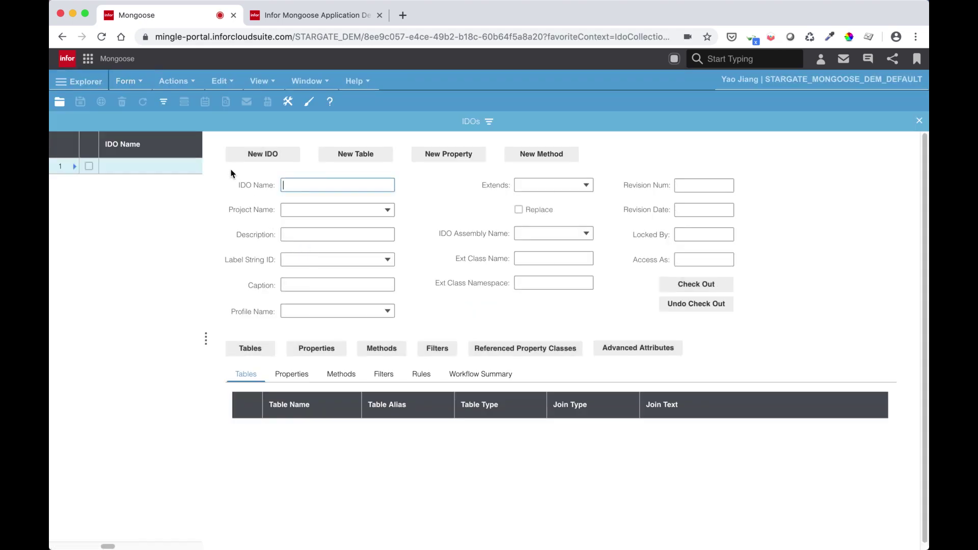
pyautogui.write('idmyj')
pyautogui.press('Return')
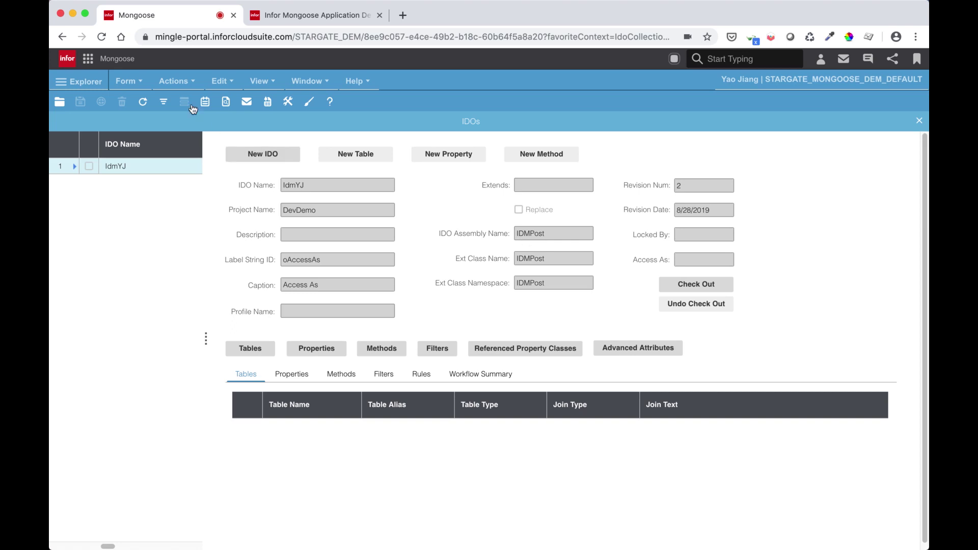
# List the IDO extension class assemblies and open the source code of the IDMPost assembly
pyautogui.click(128, 81)
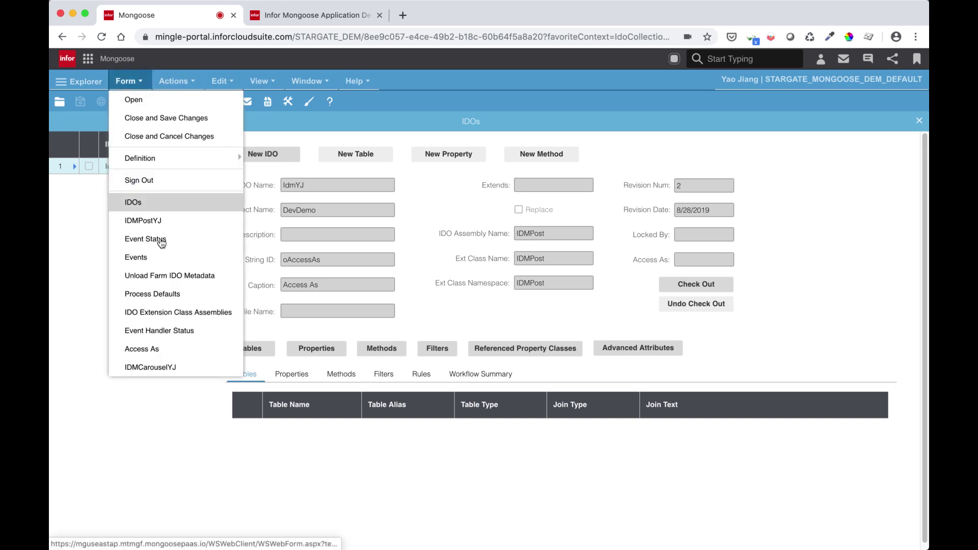
pyautogui.click(184, 313)
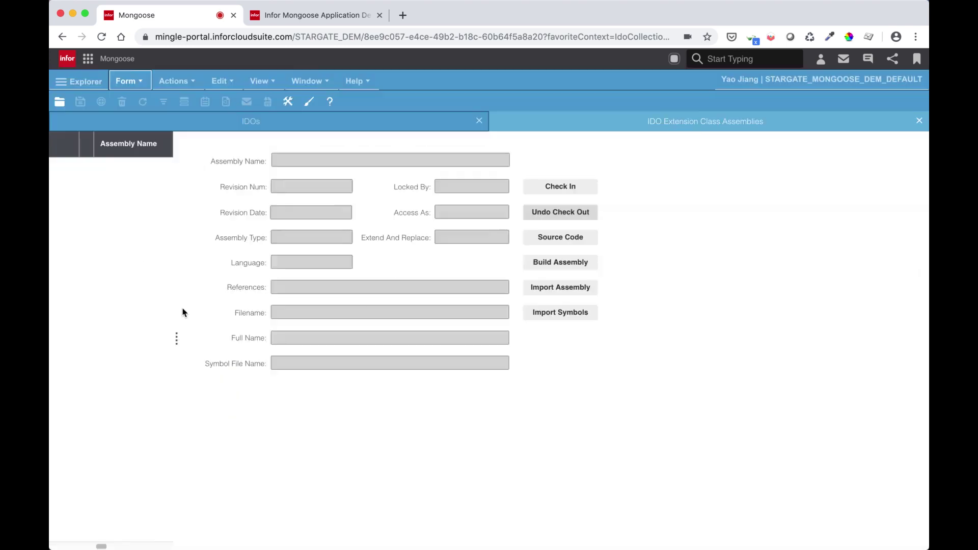
pyautogui.click(164, 105)
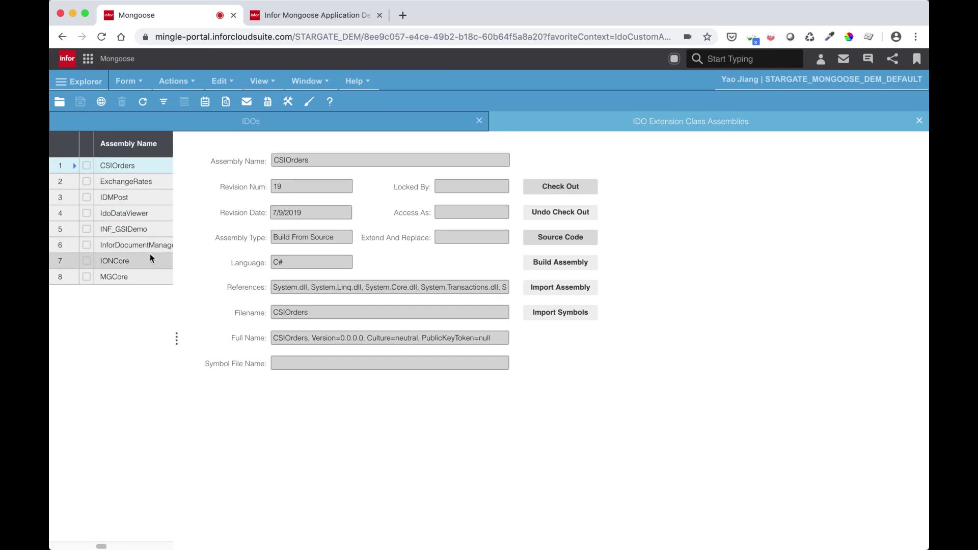
pyautogui.click(148, 197)
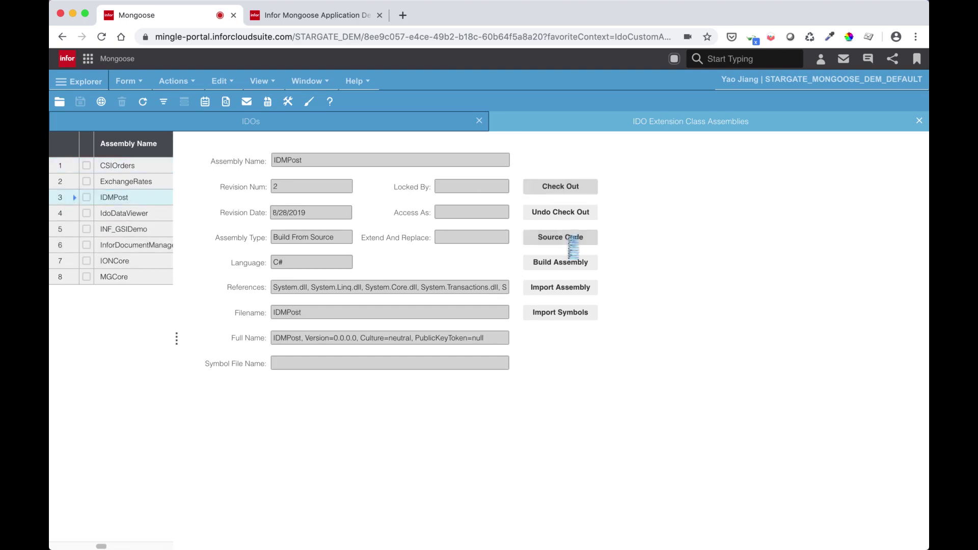
pyautogui.click(571, 240)
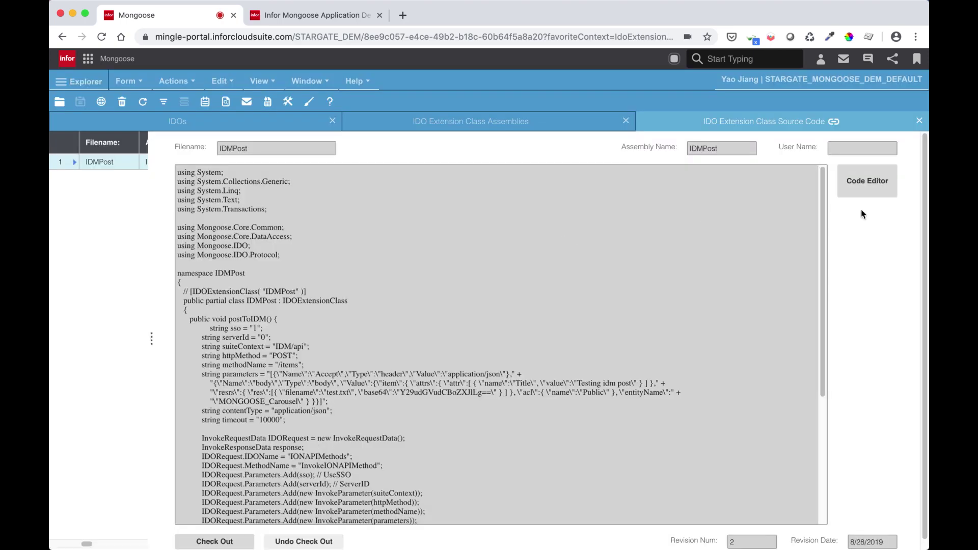
# View the IDMPost source in the Code Editor and read the postToIDM method through its error handling
pyautogui.click(861, 187)
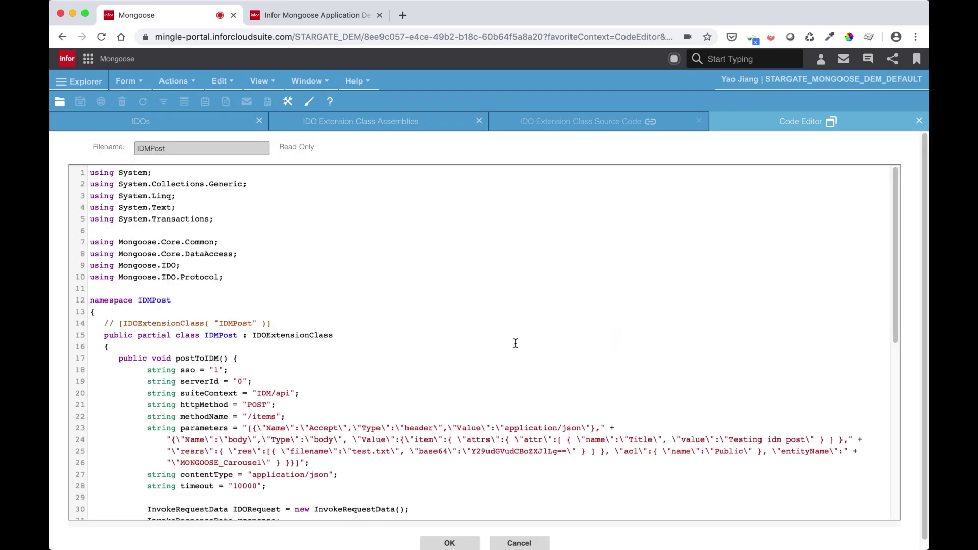
pyautogui.scroll(-2, 516, 343)
pyautogui.scroll(-5, 516, 342)
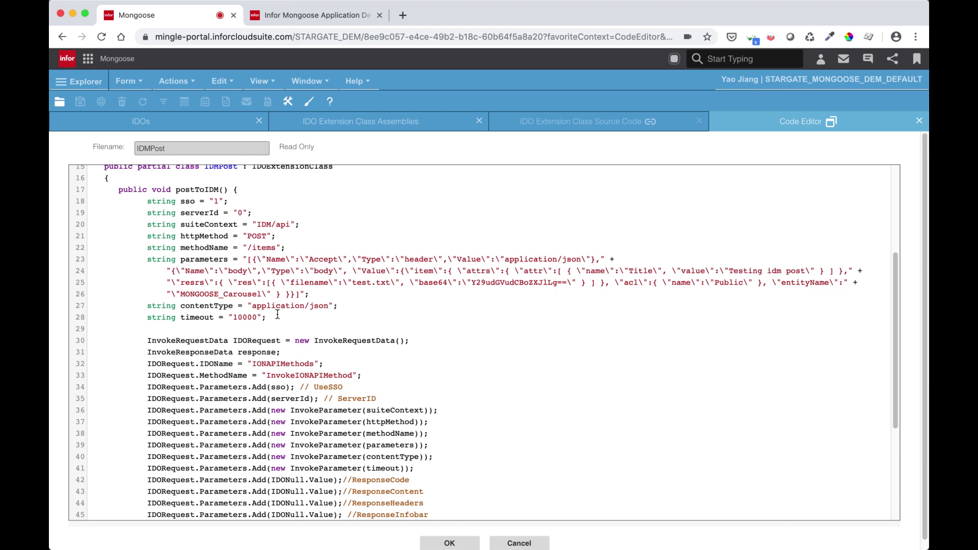
pyautogui.scroll(-5, 277, 314)
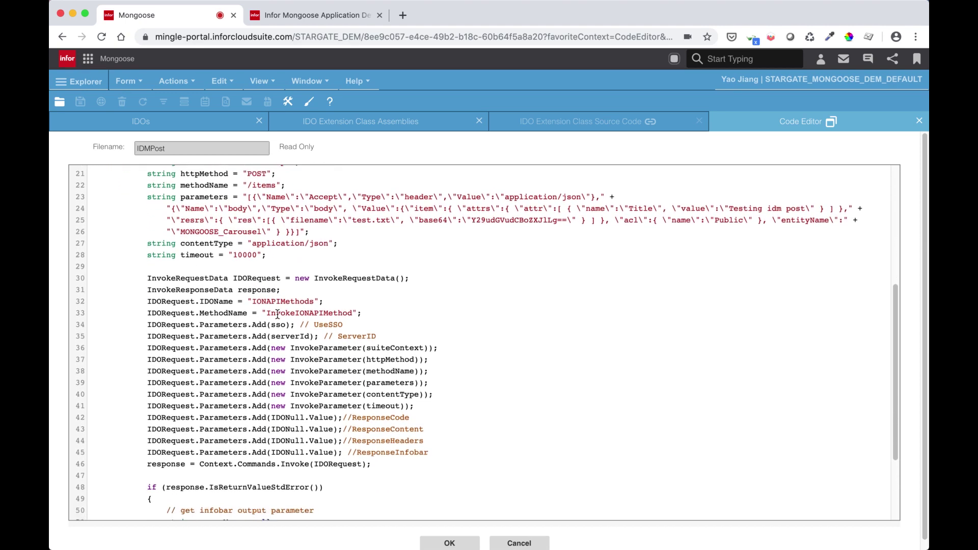
pyautogui.scroll(-2, 278, 314)
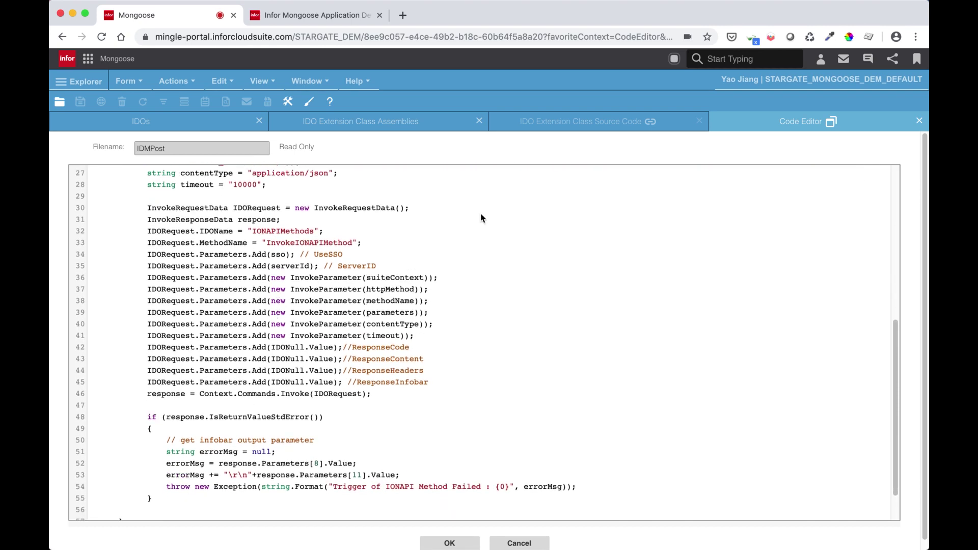
# Open the IDMPostYJ form and post the document through the custom assembly
pyautogui.click(127, 81)
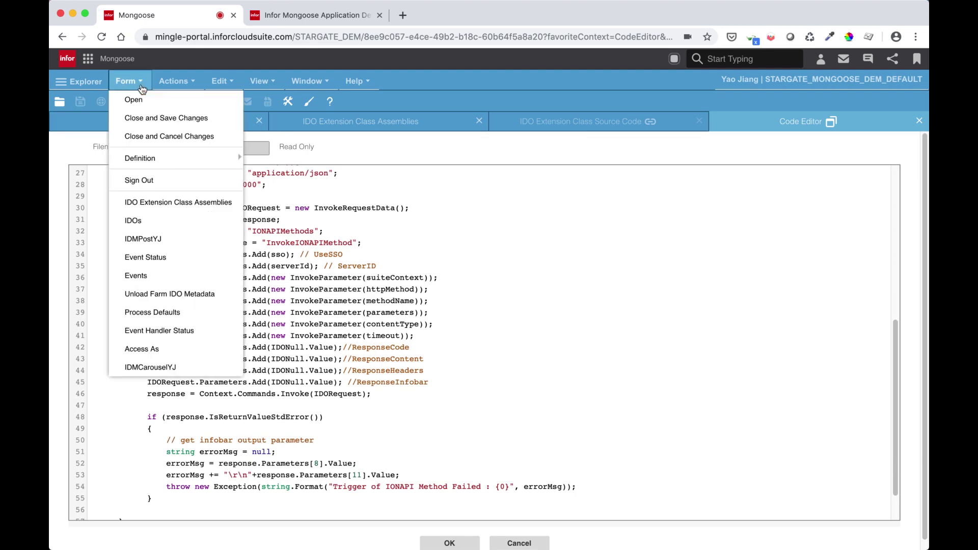
pyautogui.click(173, 238)
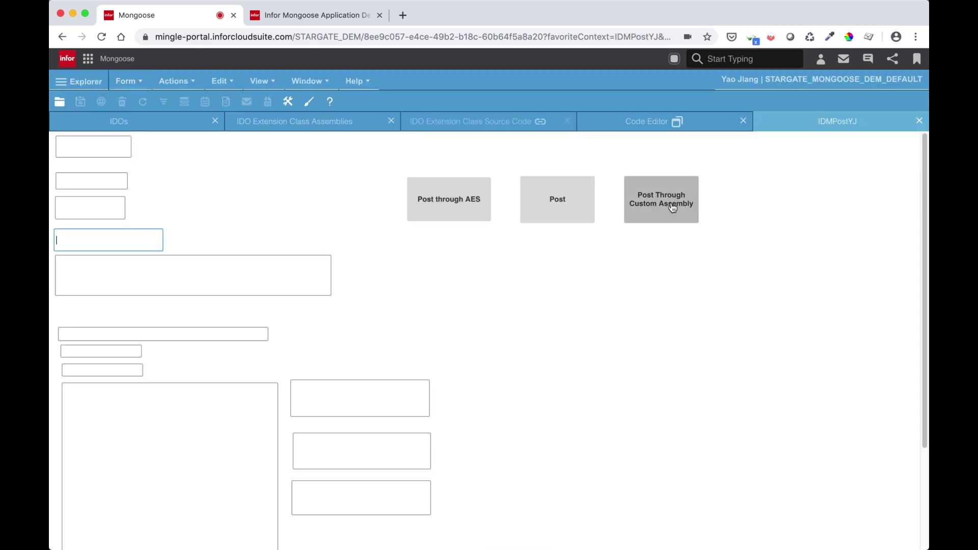
pyautogui.click(673, 208)
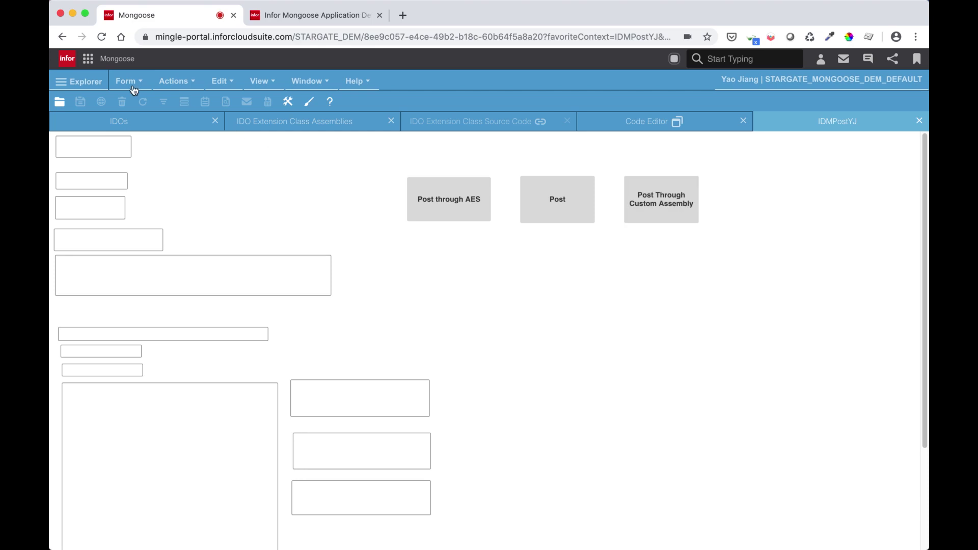
# Switch to Document Management and refresh the recently modified documents to check the custom assembly post
pyautogui.click(97, 66)
pyautogui.click(172, 262)
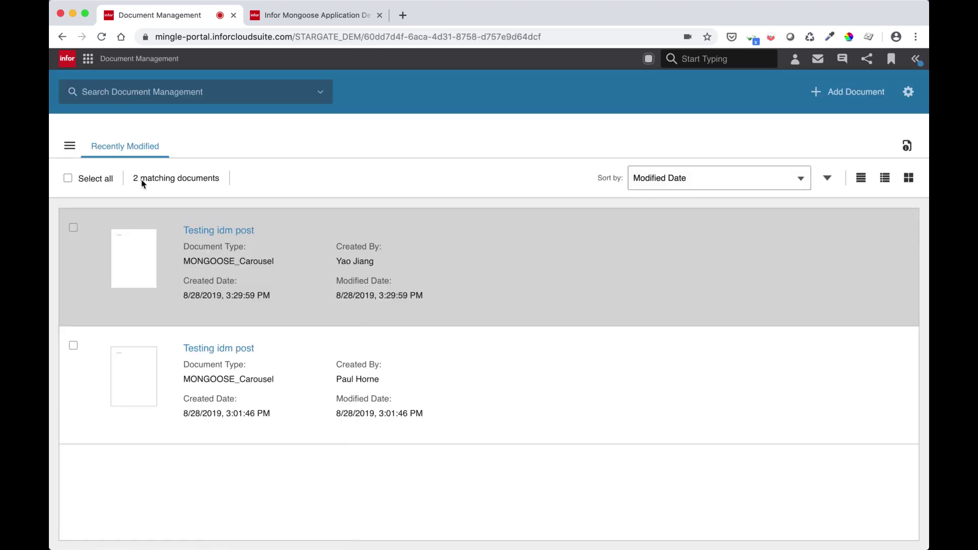
pyautogui.click(103, 38)
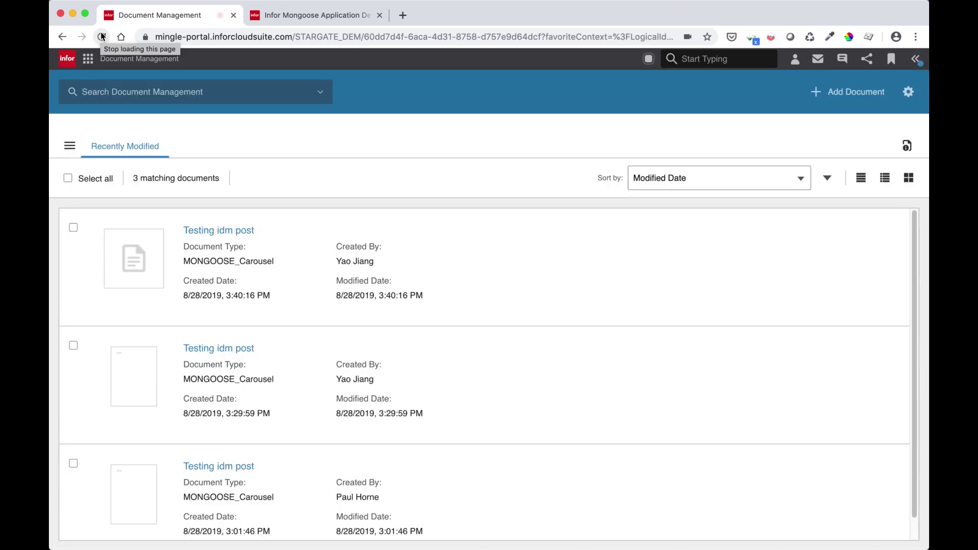
pyautogui.scroll(-1, 354, 262)
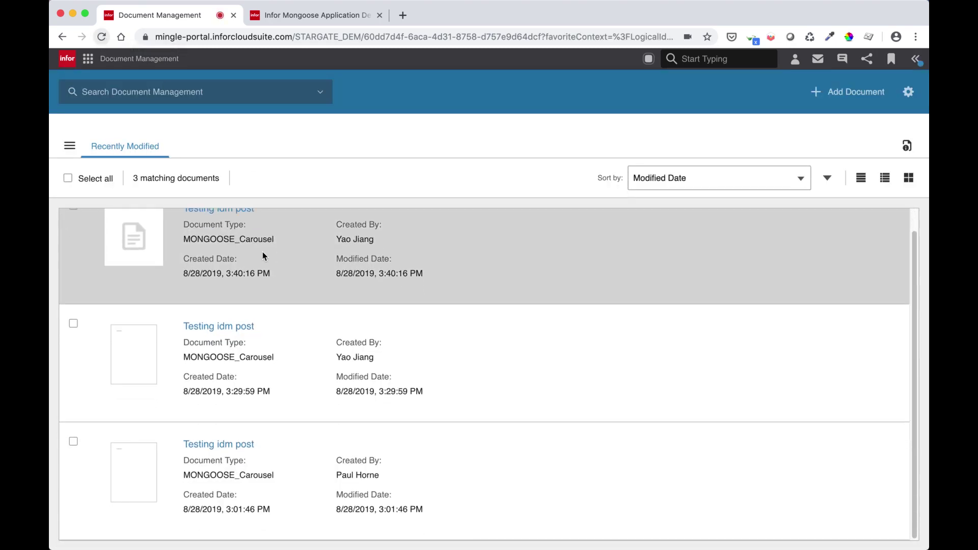
pyautogui.scroll(1, 264, 244)
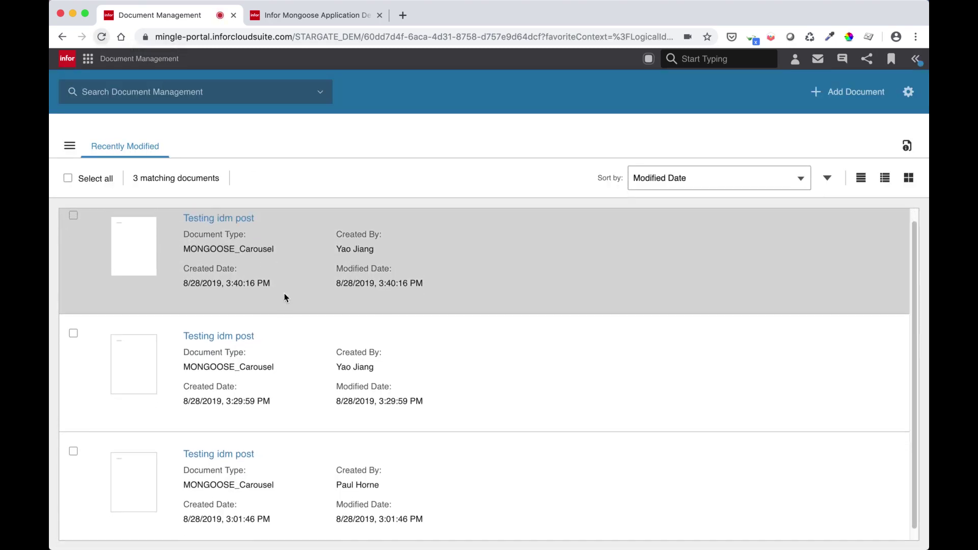